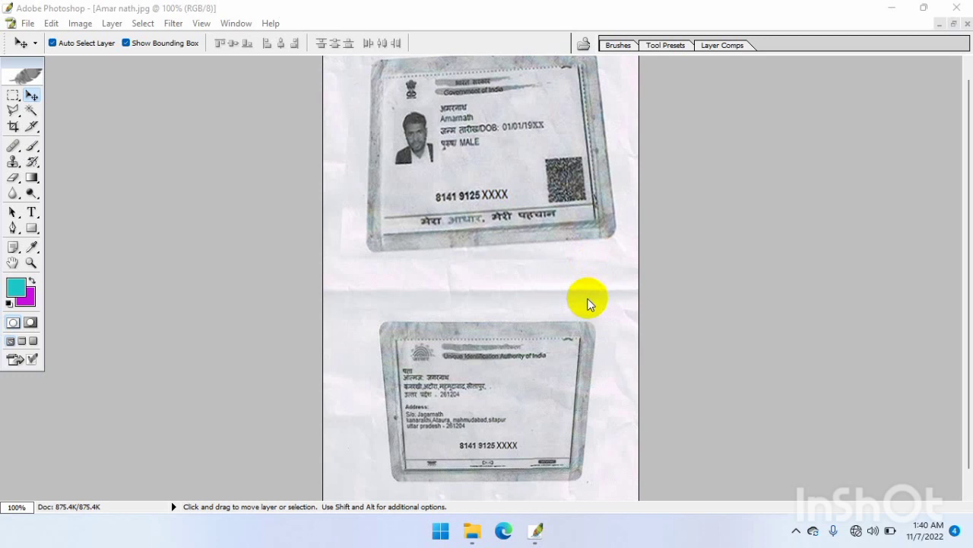
Step: Inspect both card sides of the scan, then narrow the front-side document's window
scroll(563, 327, "up", 1)
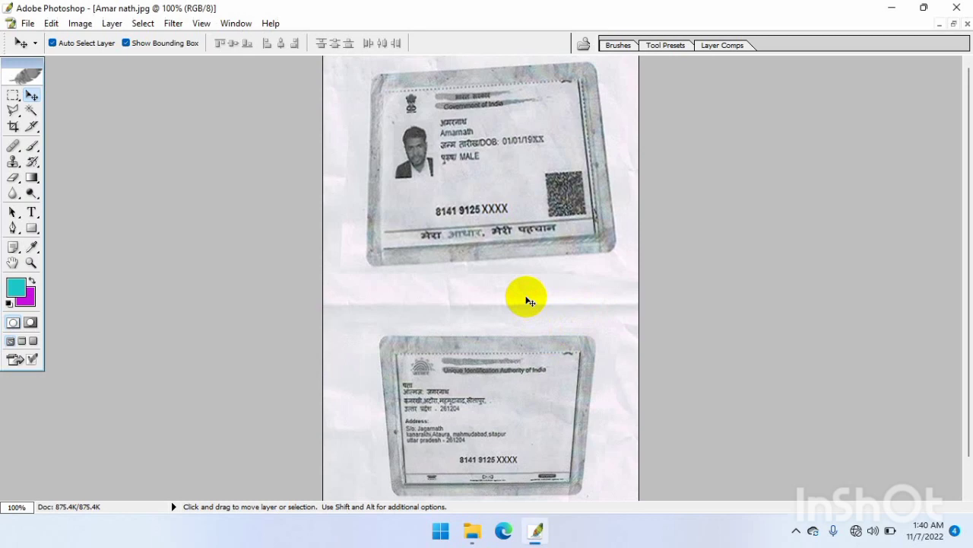
key("ctrl+minus")
key("ctrl+plus")
key("ctrl+plus")
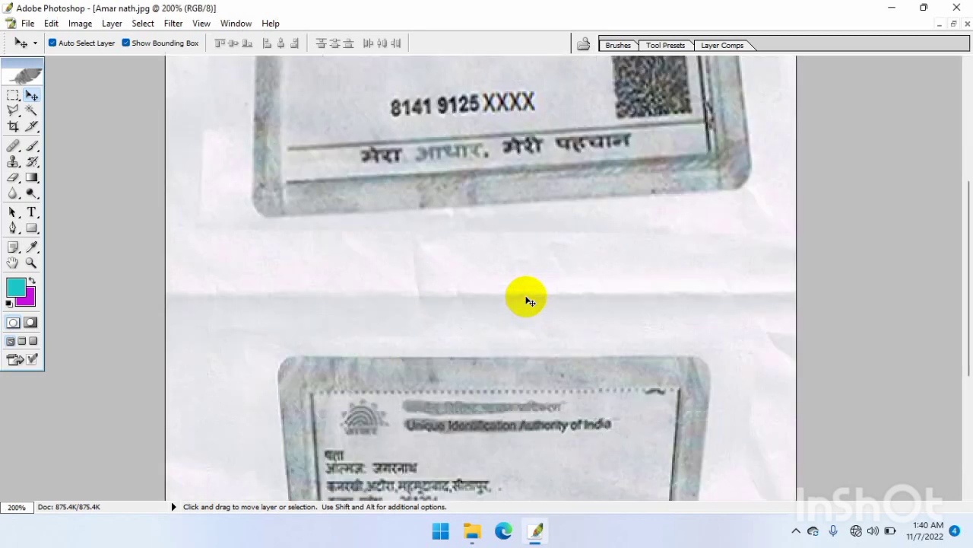
scroll(530, 301, "down", 1)
scroll(528, 296, "down", 3)
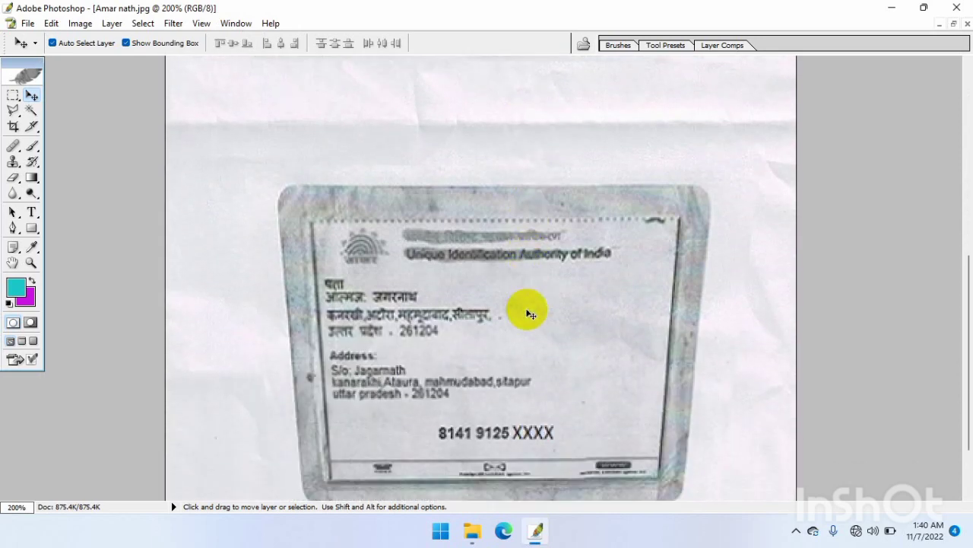
scroll(528, 311, "down", 2)
key("ctrl+minus")
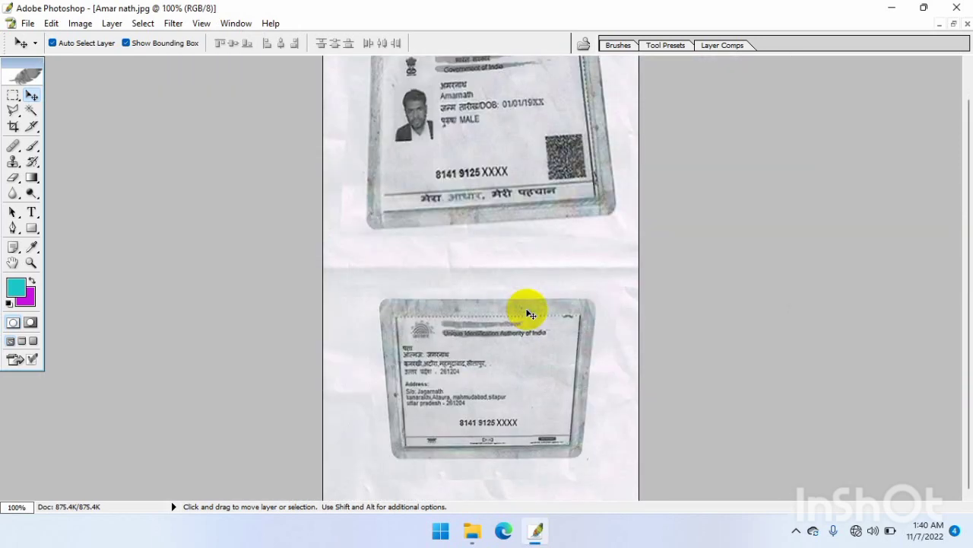
key("ctrl+minus")
key("ctrl+plus")
scroll(535, 321, "up", 1)
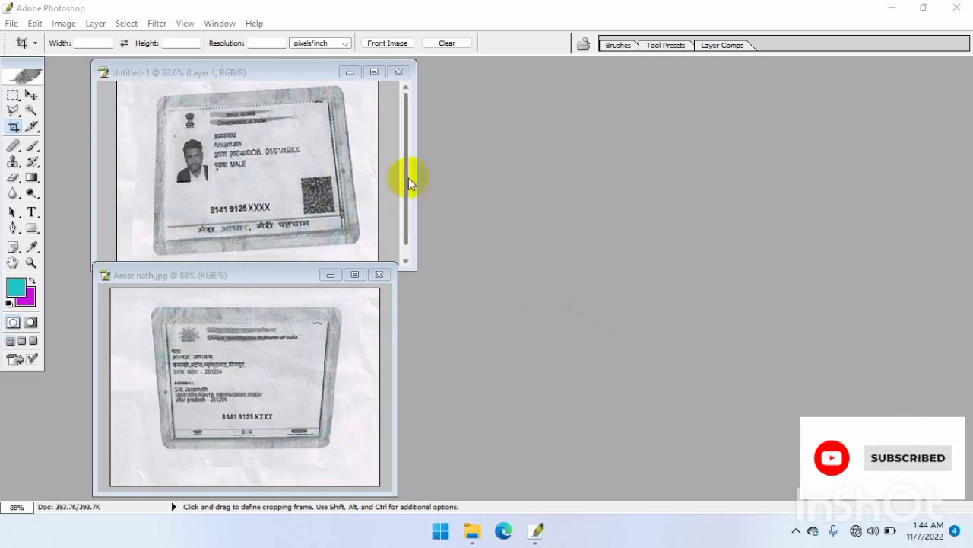
left_click_drag(416, 168, 393, 167)
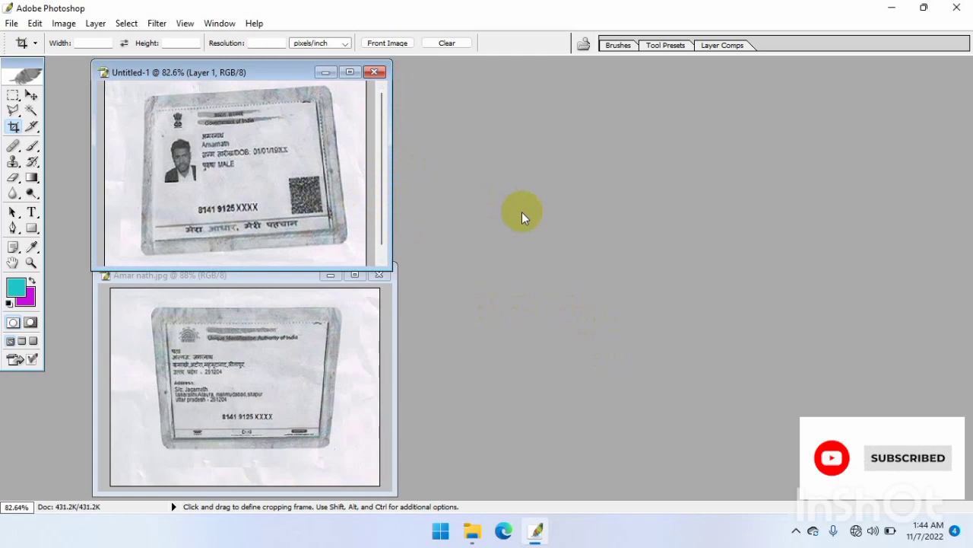
Step: Create an A4 page (210 × 297 mm, 300 ppi), placed and enlarged beside the card images
key("ctrl+n")
left_click(458, 209)
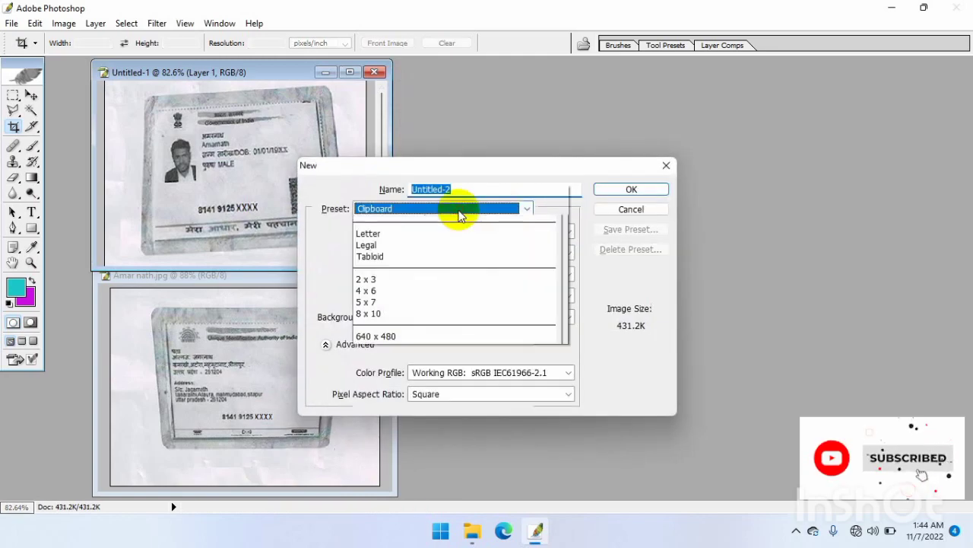
left_click(423, 313)
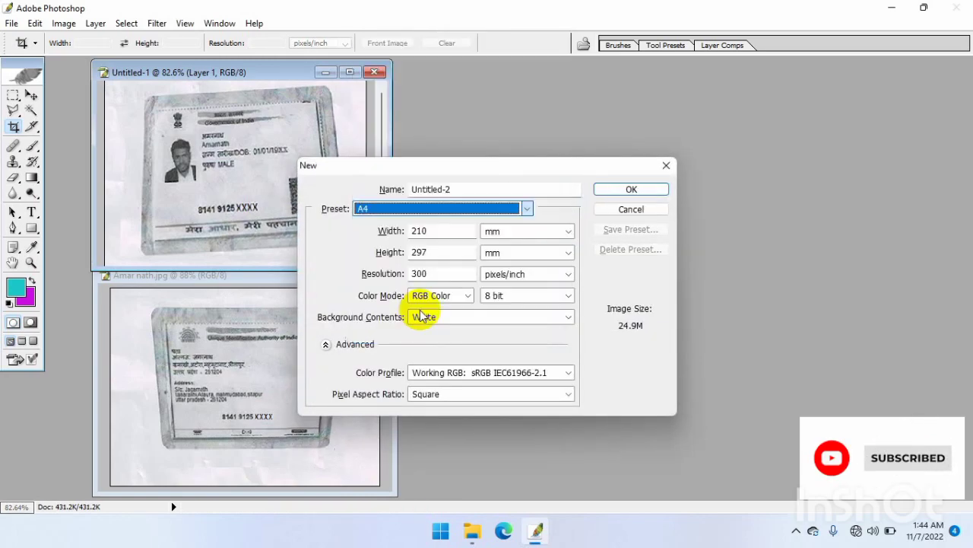
left_click(625, 187)
left_click_drag(130, 82, 613, 90)
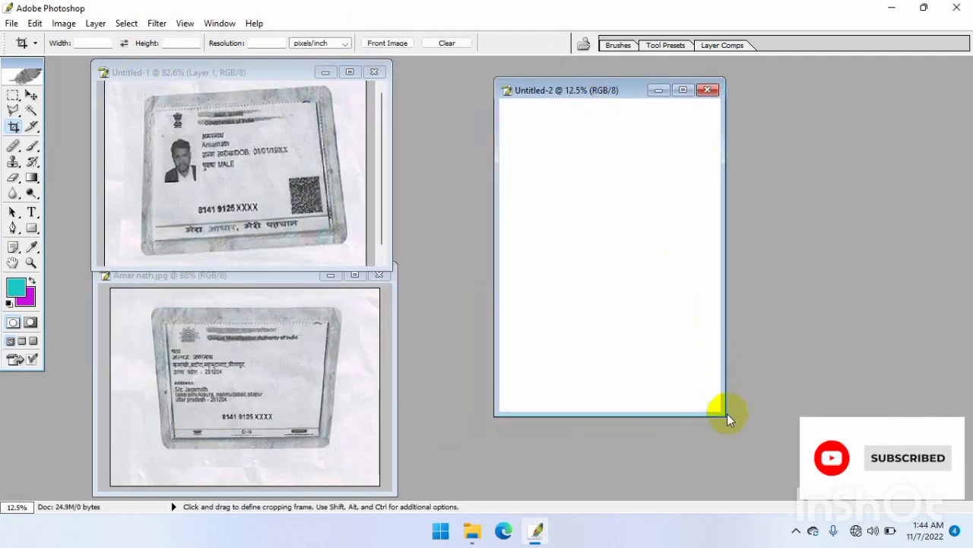
left_click_drag(723, 415, 779, 456)
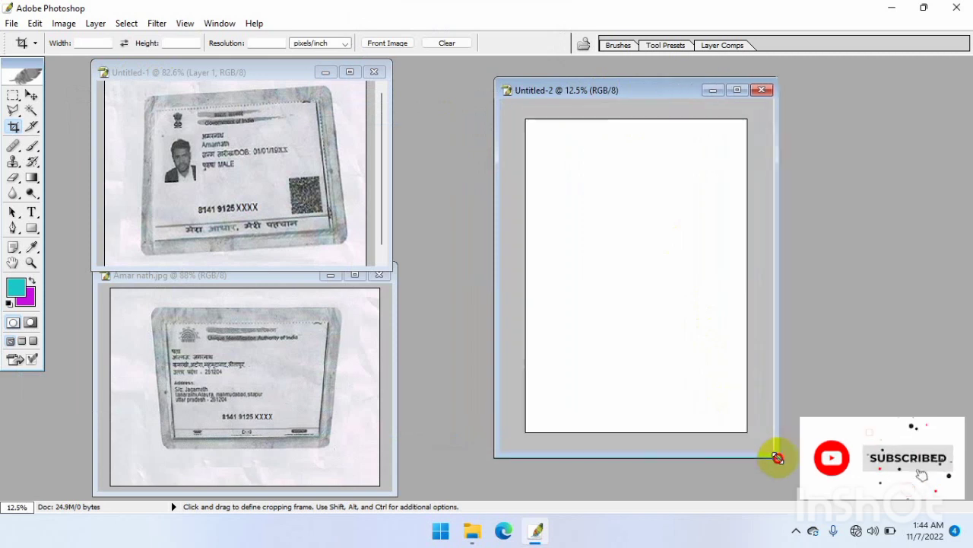
key("ctrl+0")
Step: Bring the Untitled-1 front-card document forward, maximize it and zoom in to about 177%
left_click(300, 188)
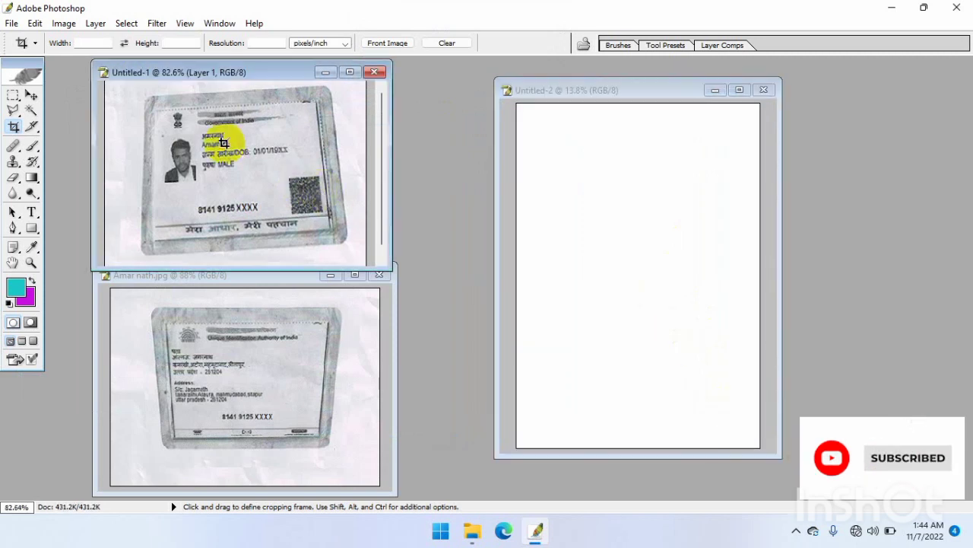
left_click_drag(213, 73, 218, 120)
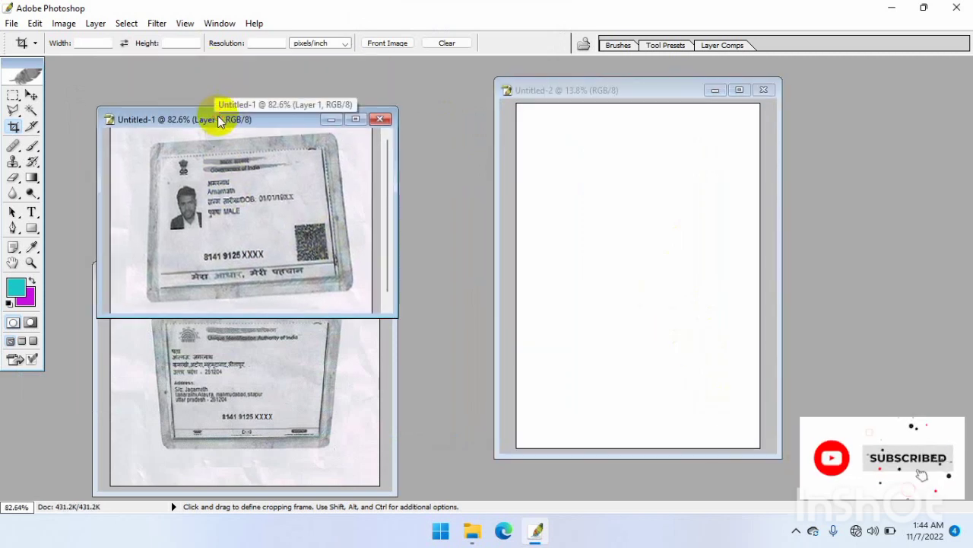
left_click(357, 119)
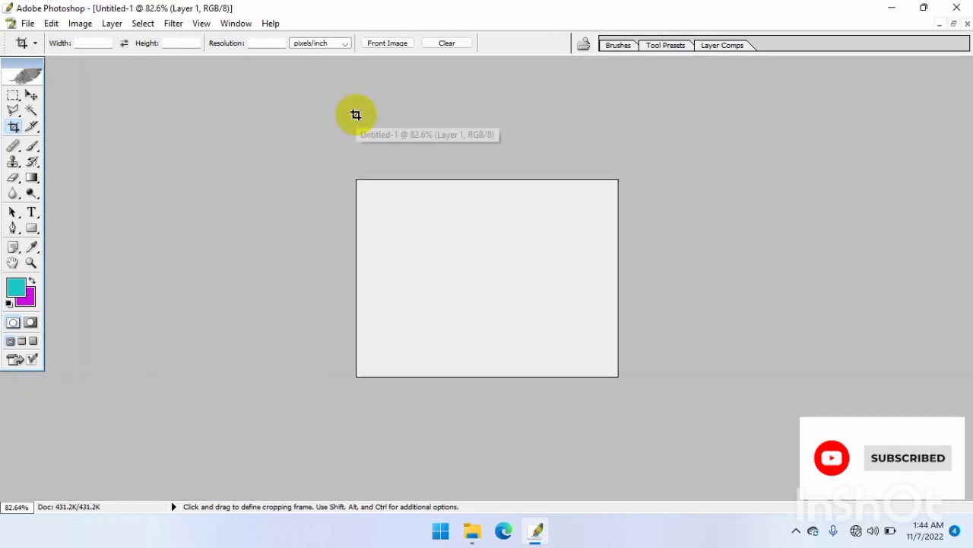
scroll(507, 168, "up", 4)
scroll(504, 190, "up", 3)
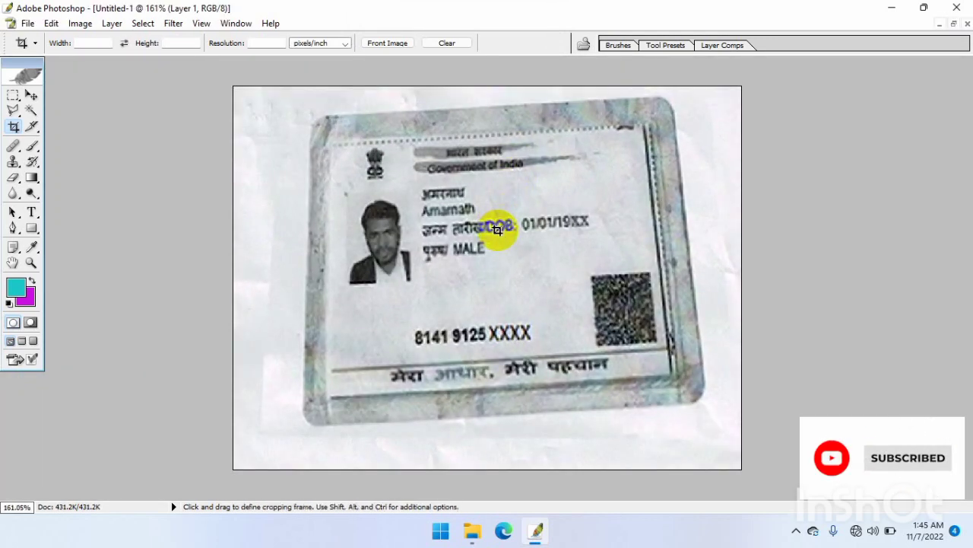
scroll(497, 231, "up", 1)
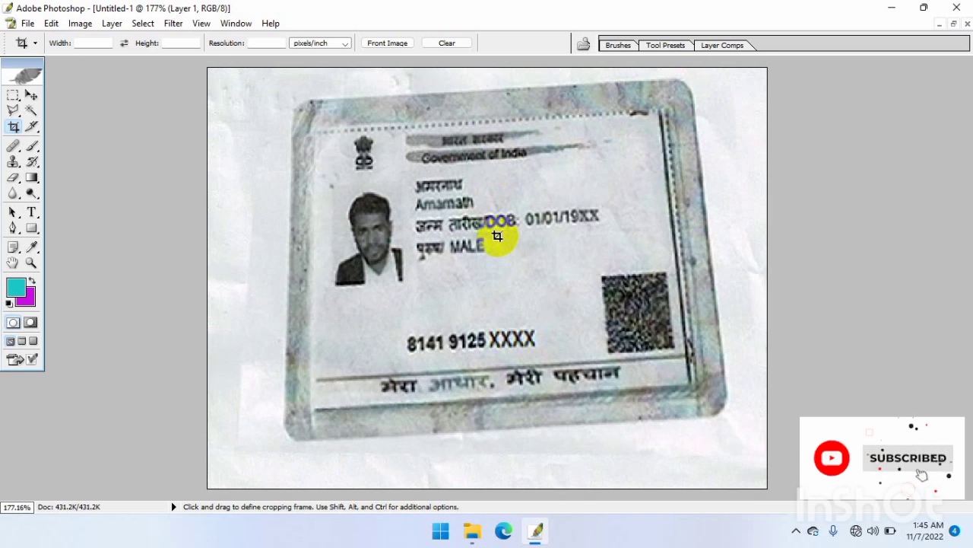
key("ctrl+l")
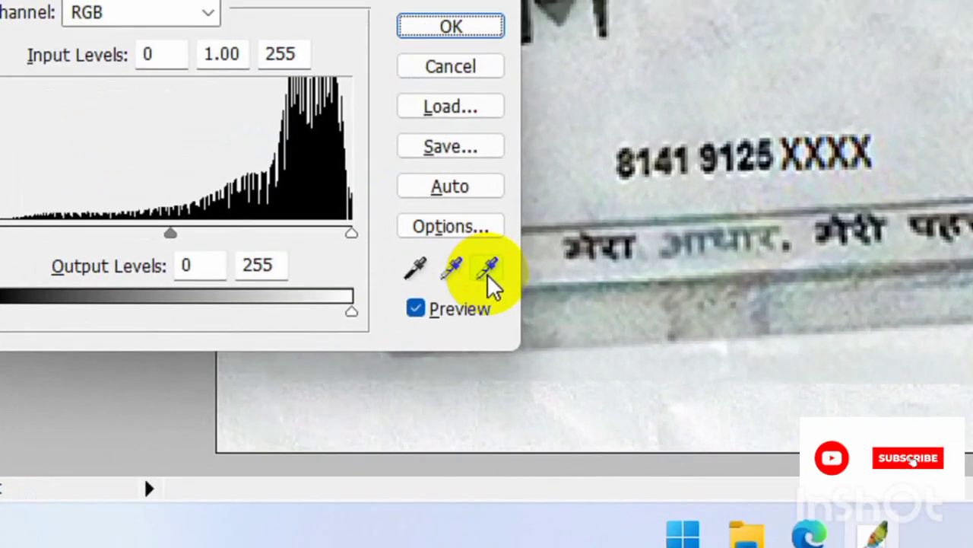
Step: Apply Levels with the white point sampled from a light area of the front card
left_click(344, 398)
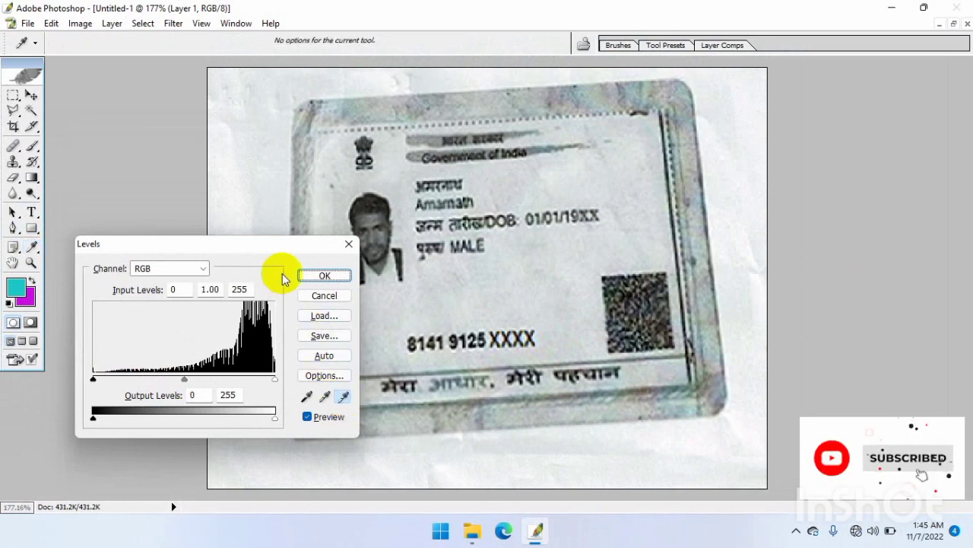
left_click_drag(266, 245, 766, 228)
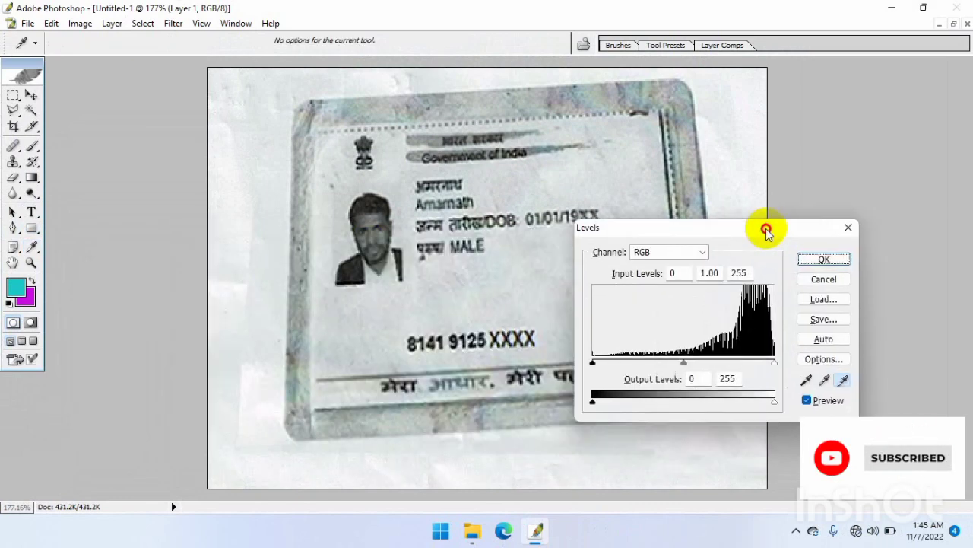
left_click(594, 175)
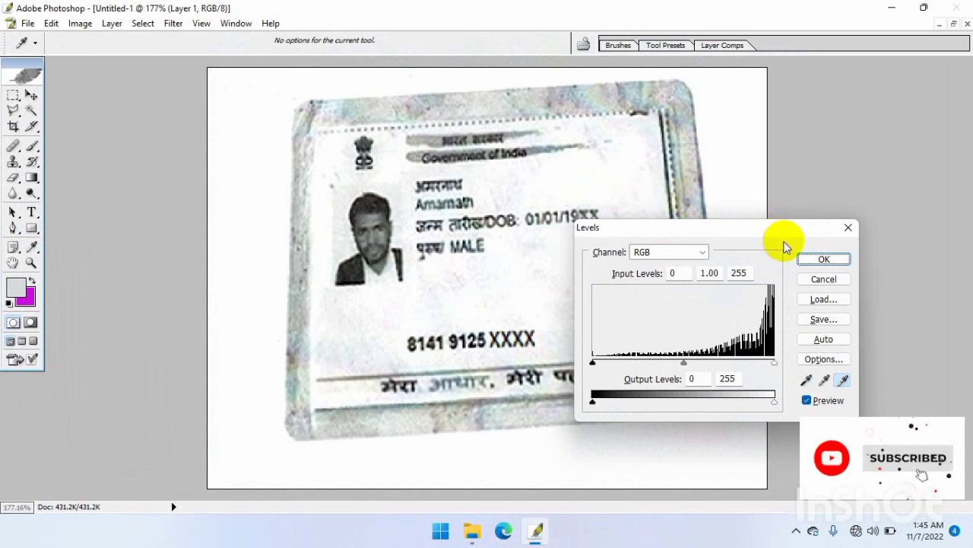
left_click(808, 260)
key("c")
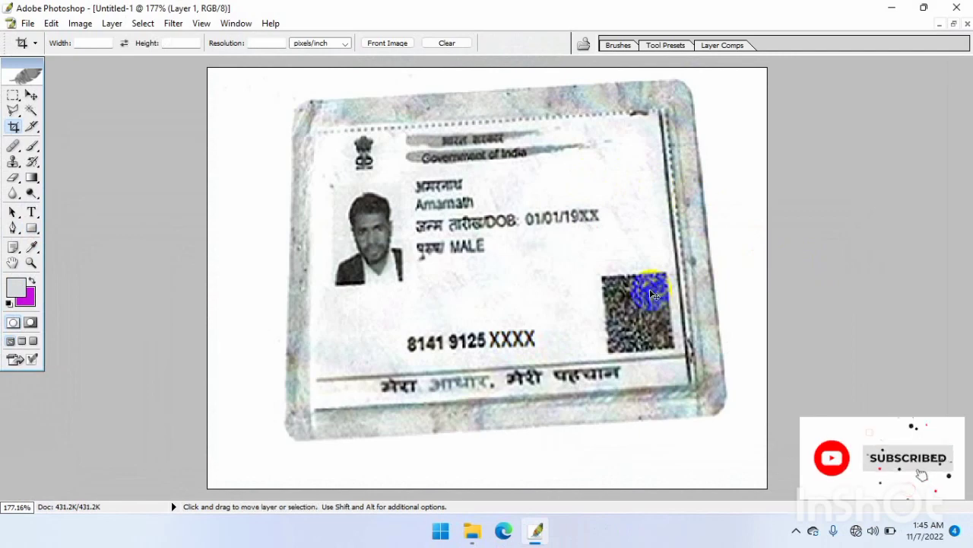
Step: Discard a trial marquee around the card and select the whole front image with Ctrl+A
key("ctrl+alt+0")
key("ctrl")
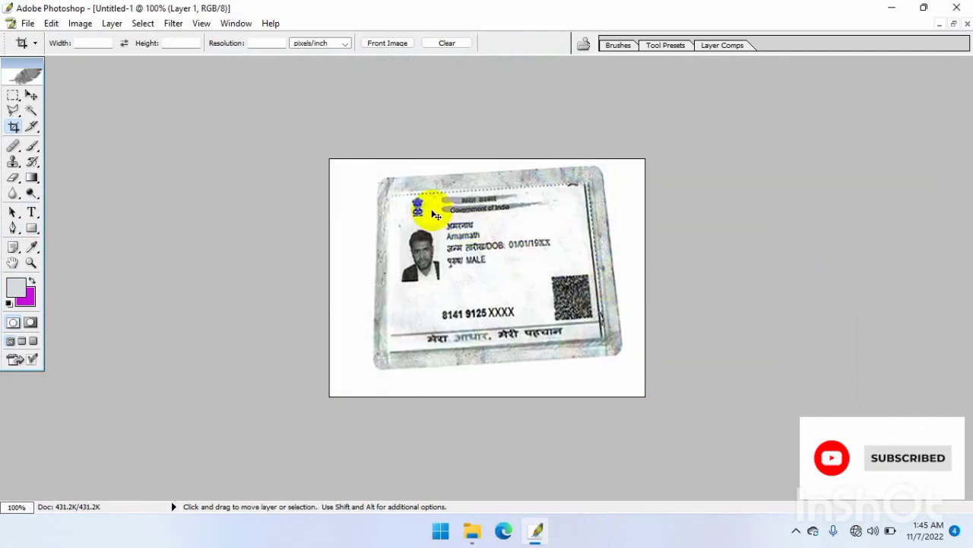
key("ctrl+plus")
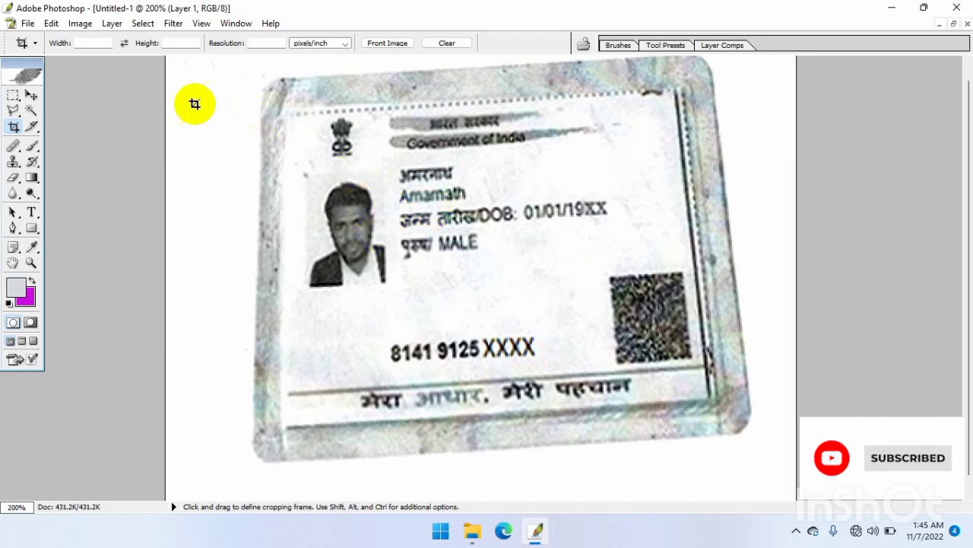
key("ctrl")
key("ctrl+minus")
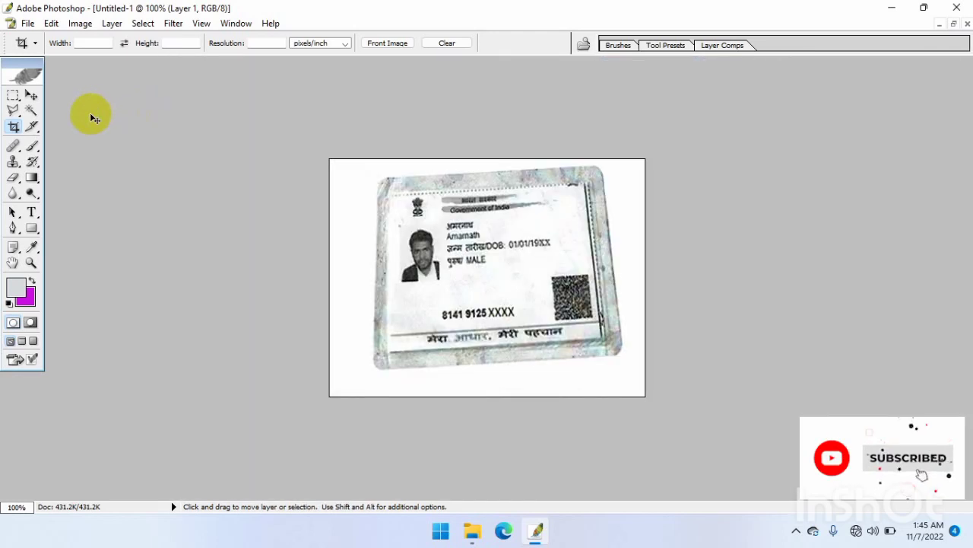
left_click(13, 95)
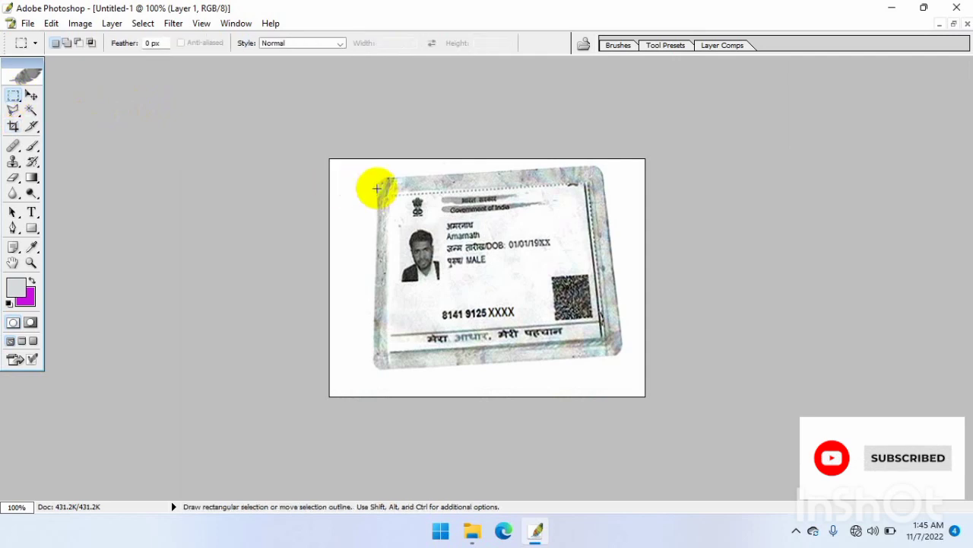
mouse_move(360, 171)
left_mouse_down()
mouse_move(434, 232)
mouse_move(623, 320)
left_mouse_up()
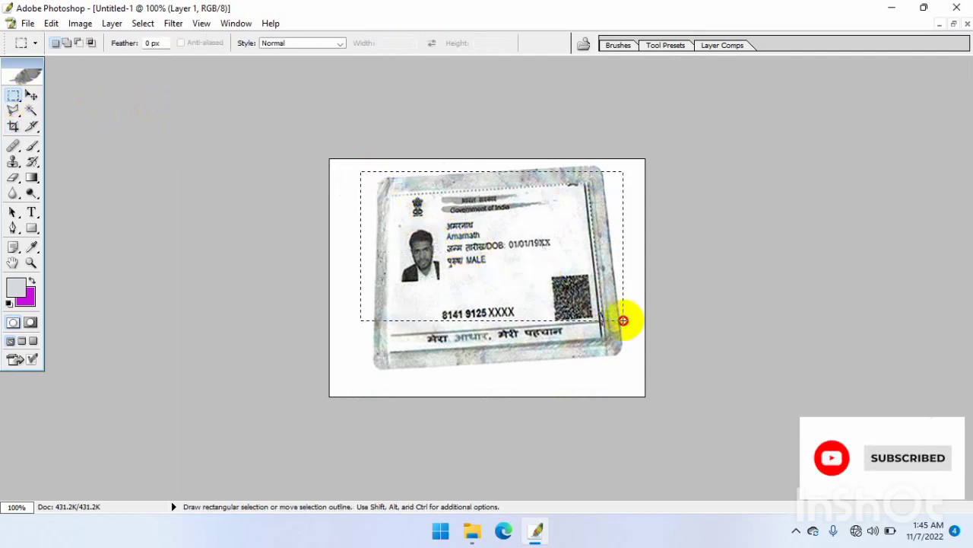
left_click_drag(623, 320, 630, 354)
left_click(643, 327)
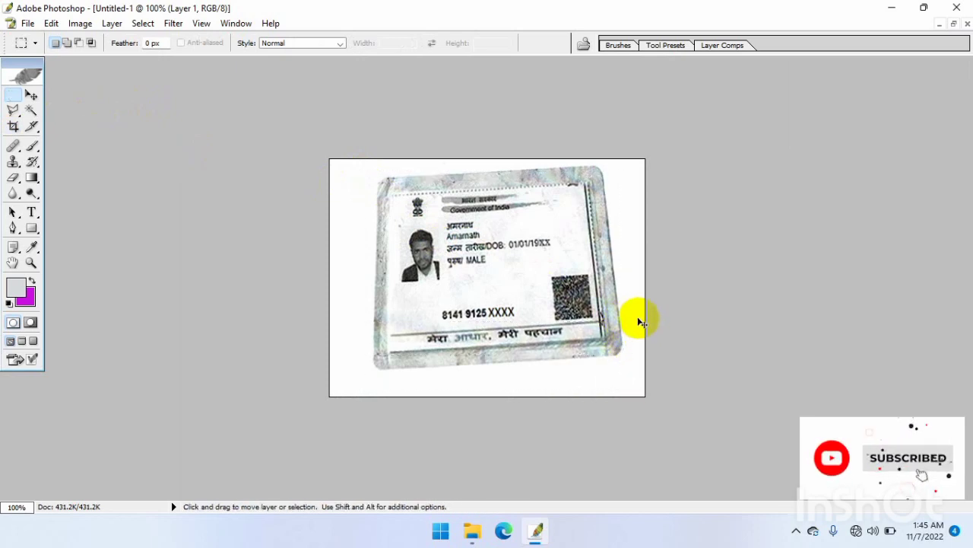
key("ctrl+a")
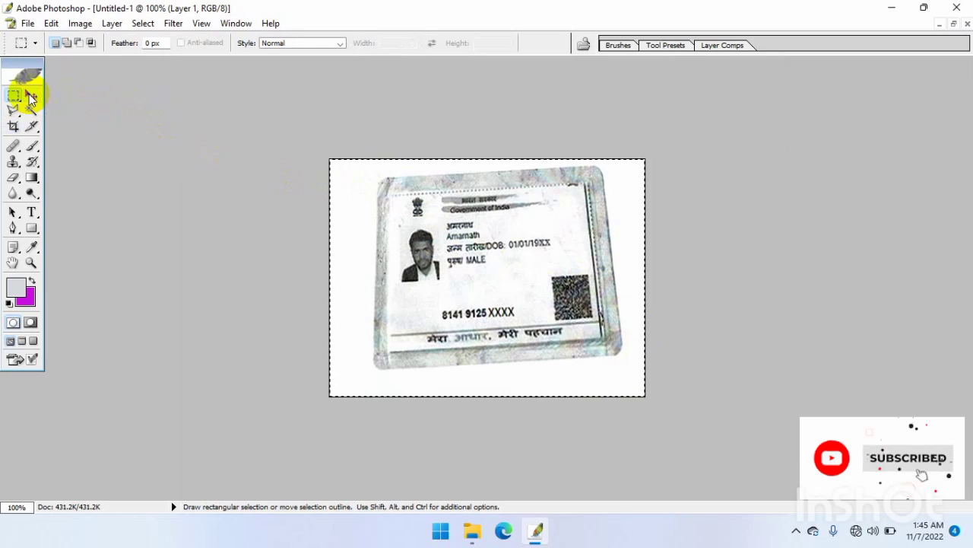
key("b")
left_click(30, 95)
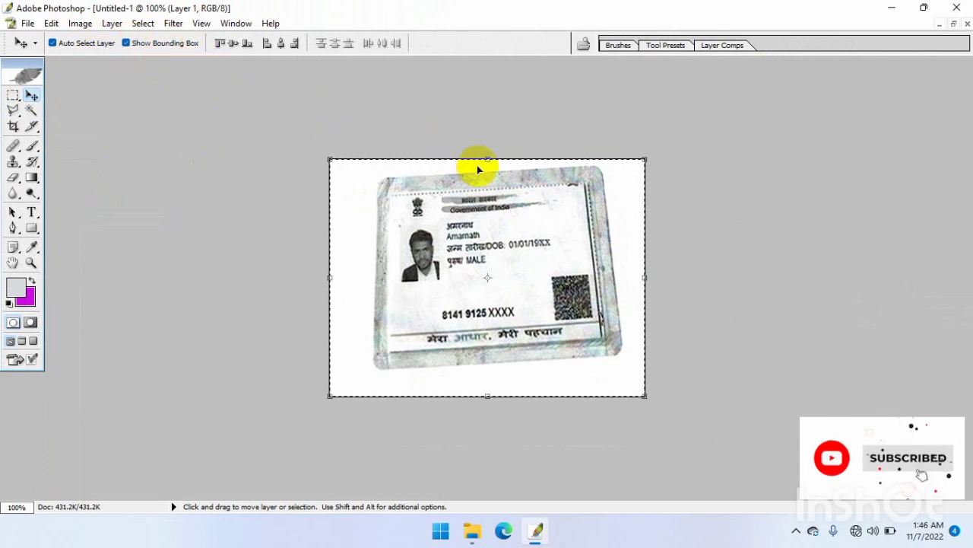
Step: Distort the card's four corners until the front scan sits square, and commit
left_click_drag(486, 160, 479, 196)
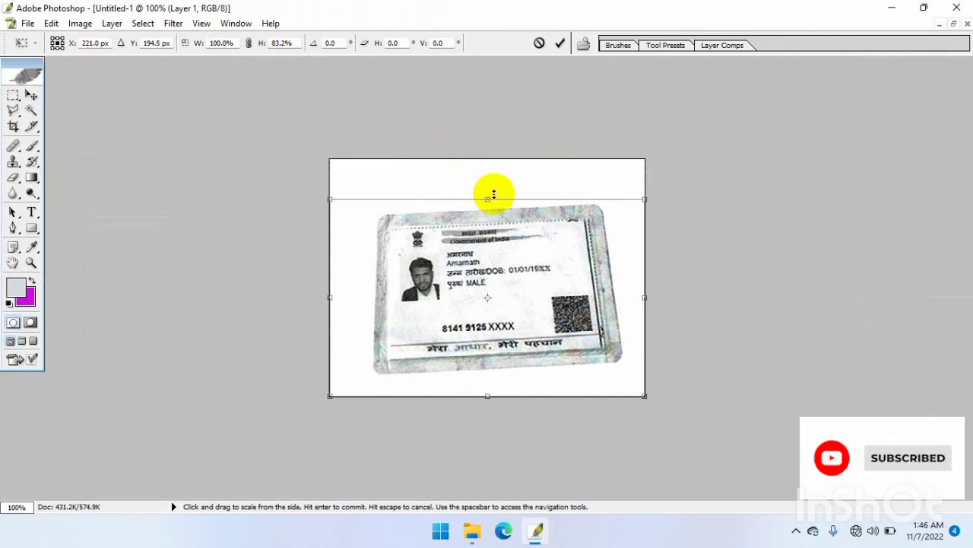
left_click(561, 43)
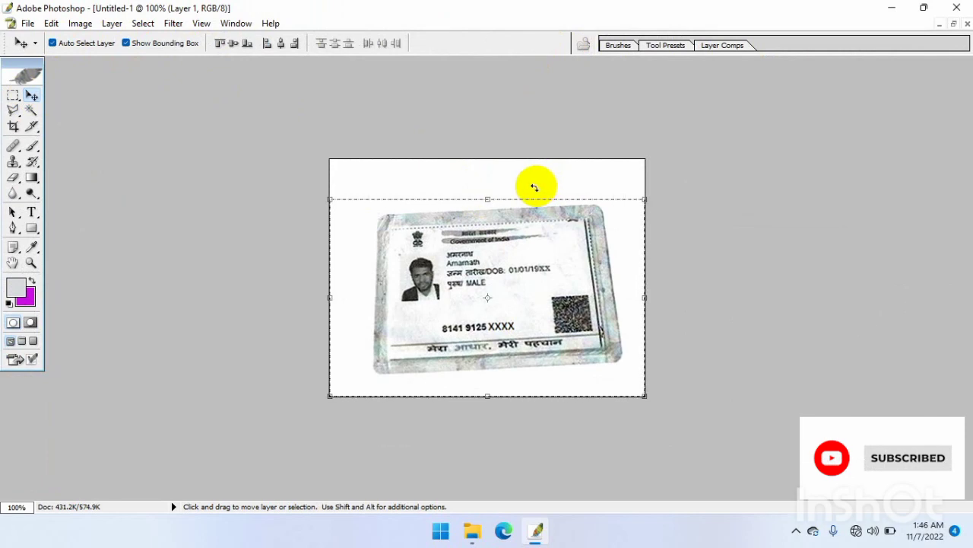
key("ctrl+a")
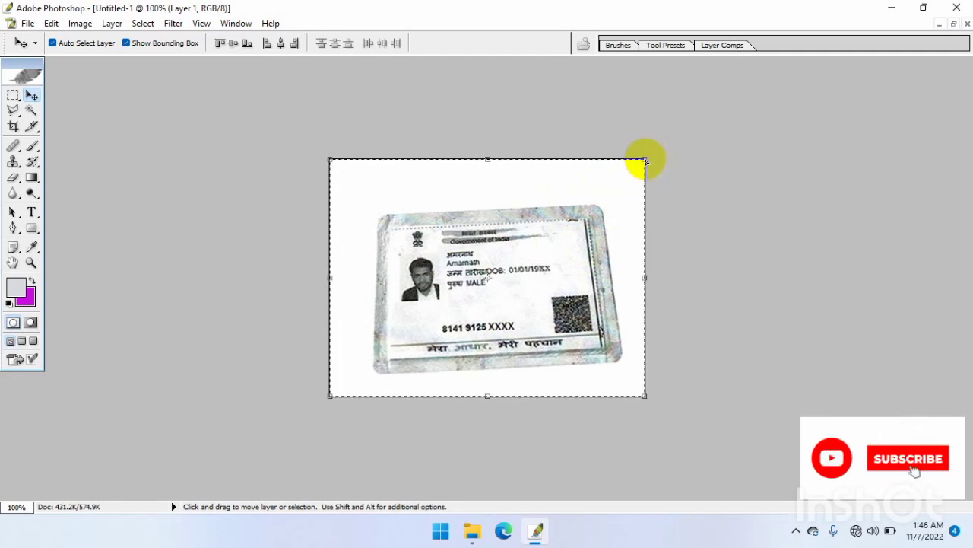
left_click_drag(645, 159, 685, 142)
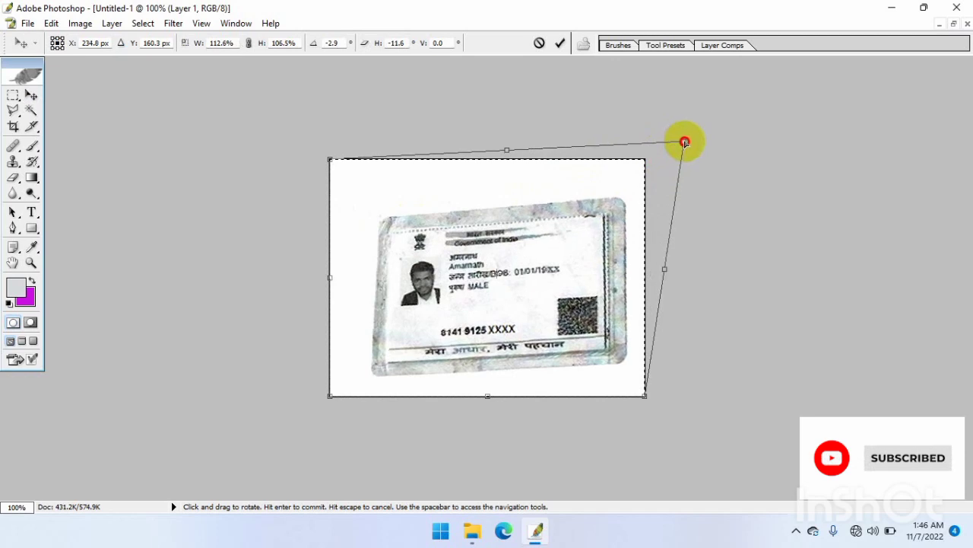
left_click_drag(328, 158, 314, 125)
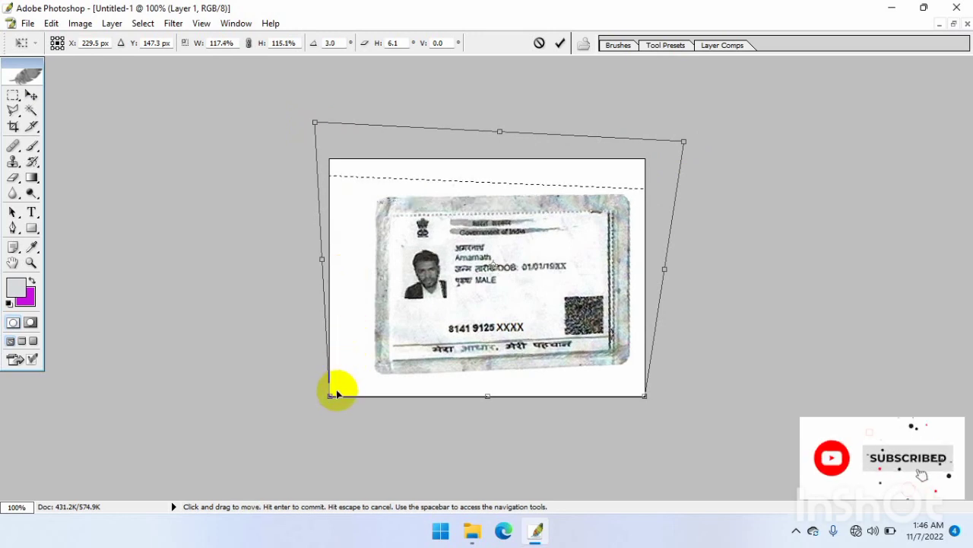
left_click_drag(330, 394, 335, 382)
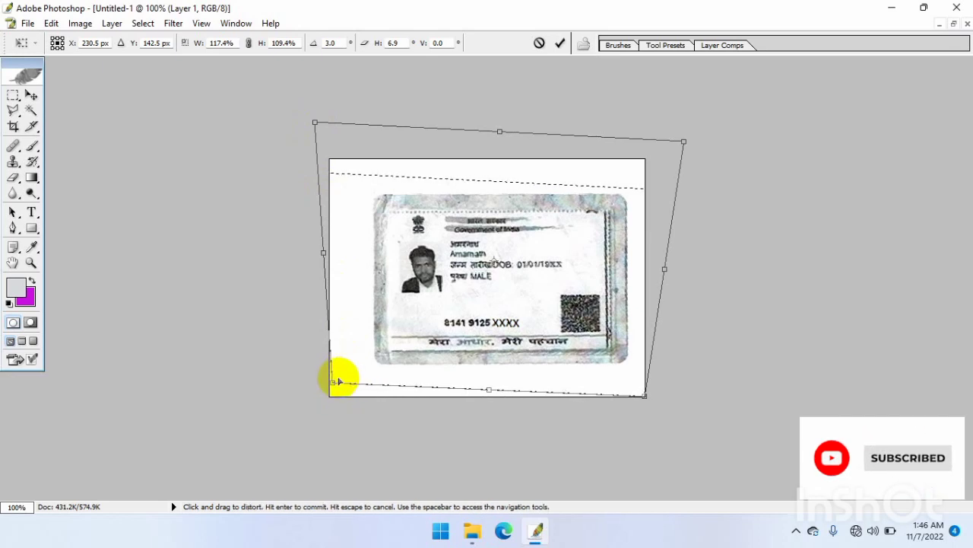
mouse_move(646, 395)
left_mouse_down()
mouse_move(651, 402)
mouse_move(645, 392)
left_mouse_up()
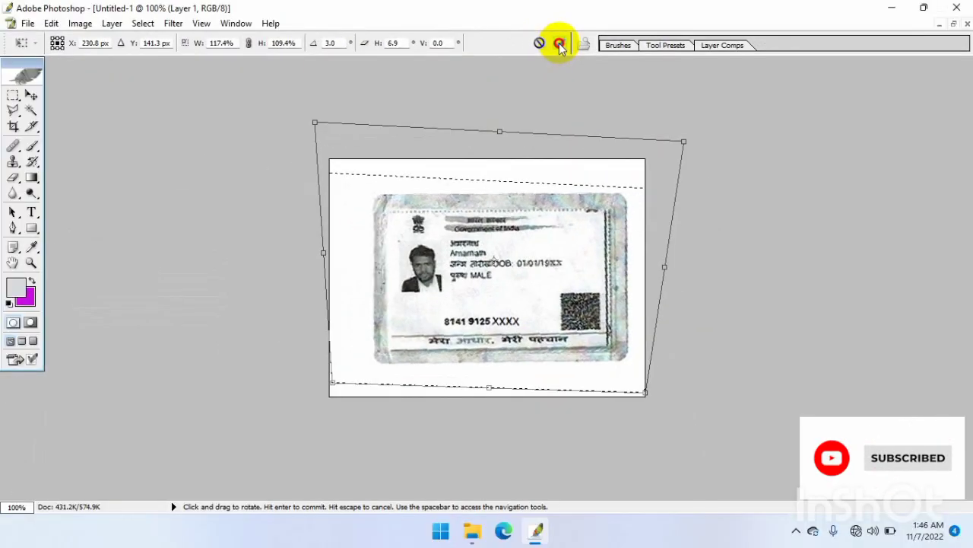
left_click(558, 41)
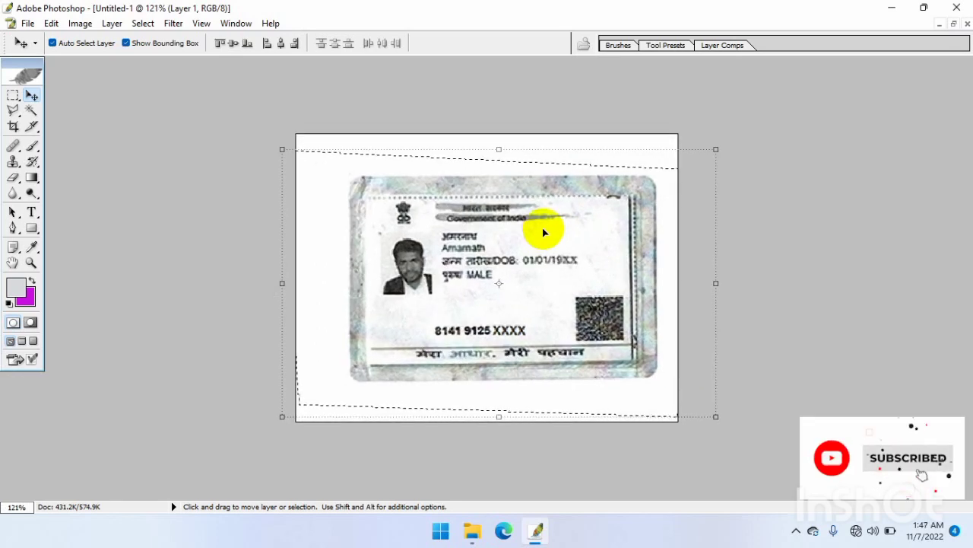
Step: Commit the pending transform on Layer 1 and deselect
key("ctrl+t")
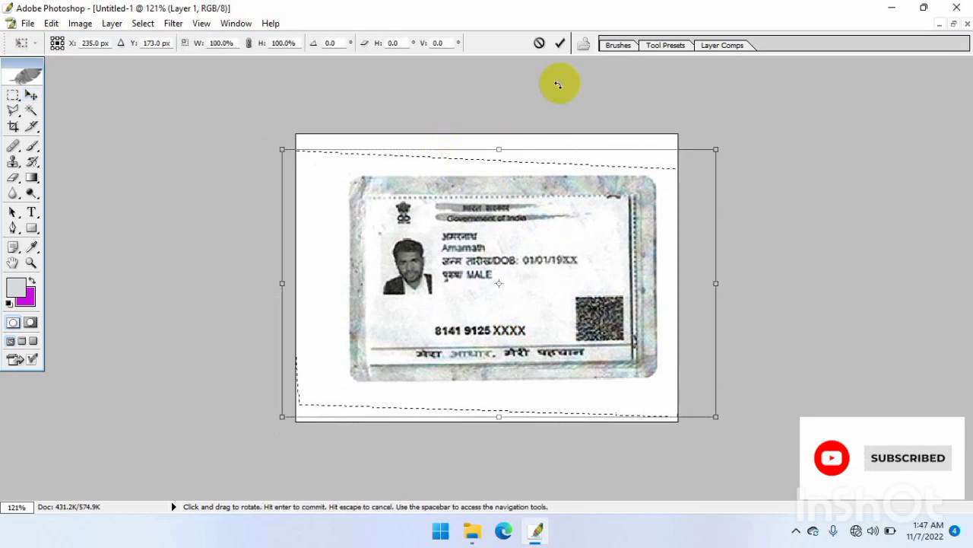
left_click(561, 43)
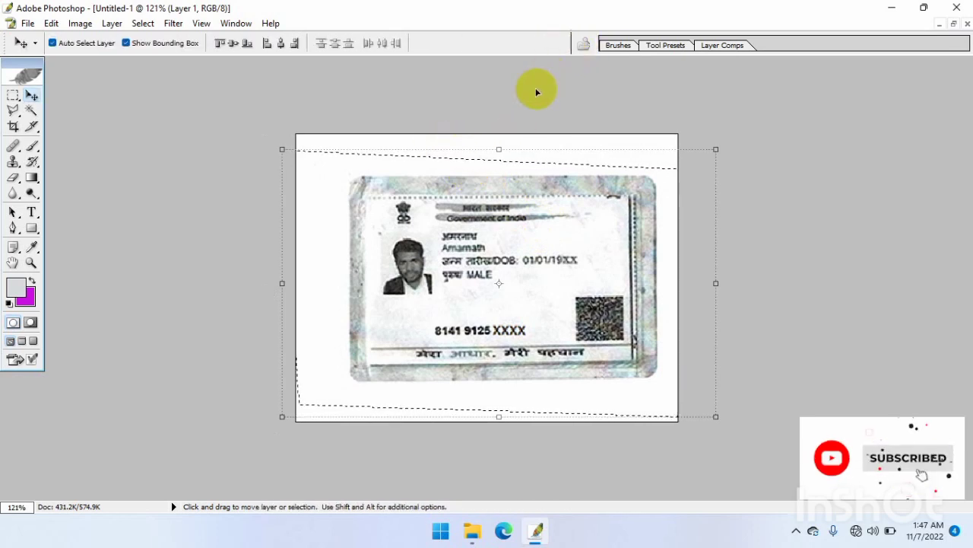
key("ctrl+d")
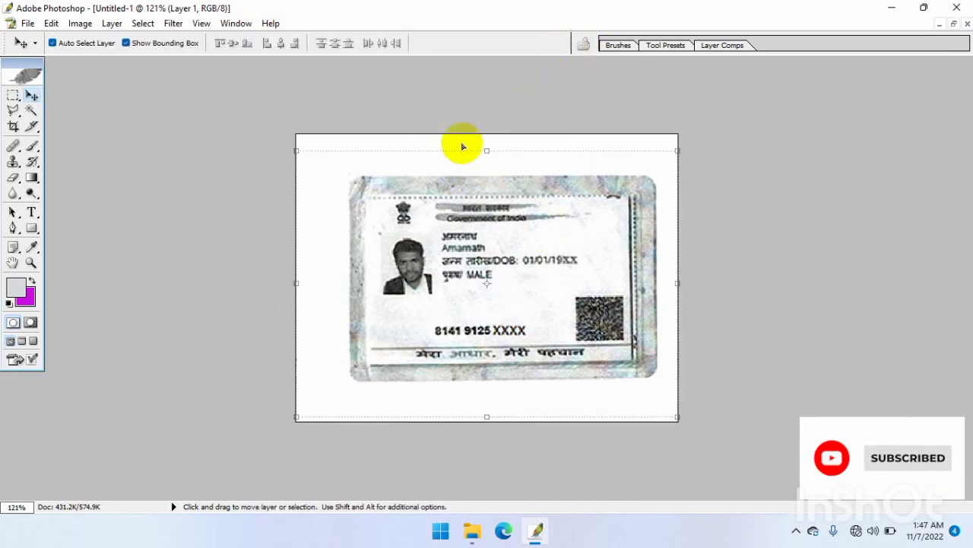
Step: Crop Untitled-1 tightly to the card at 3.4 × 2.3 in, 300 pixels/inch
left_click(13, 126)
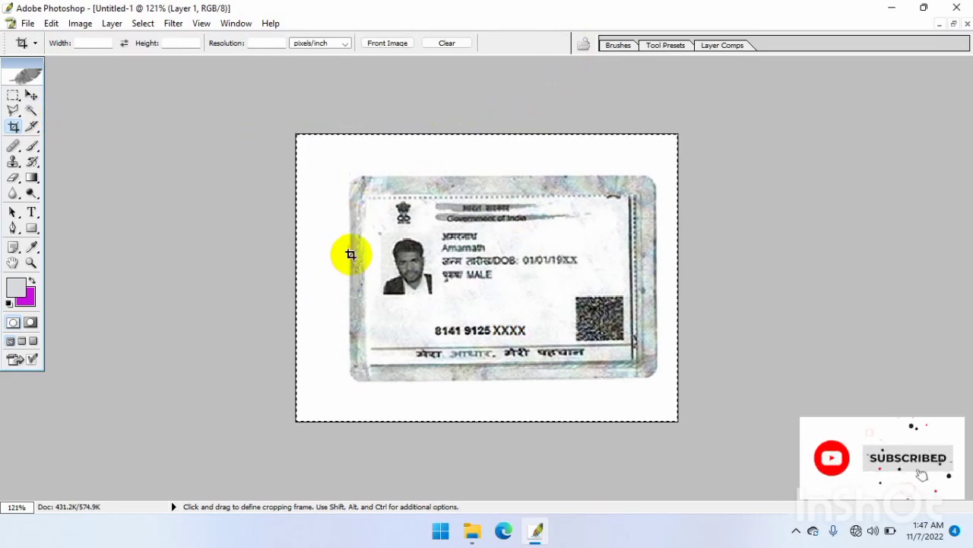
left_click(92, 43)
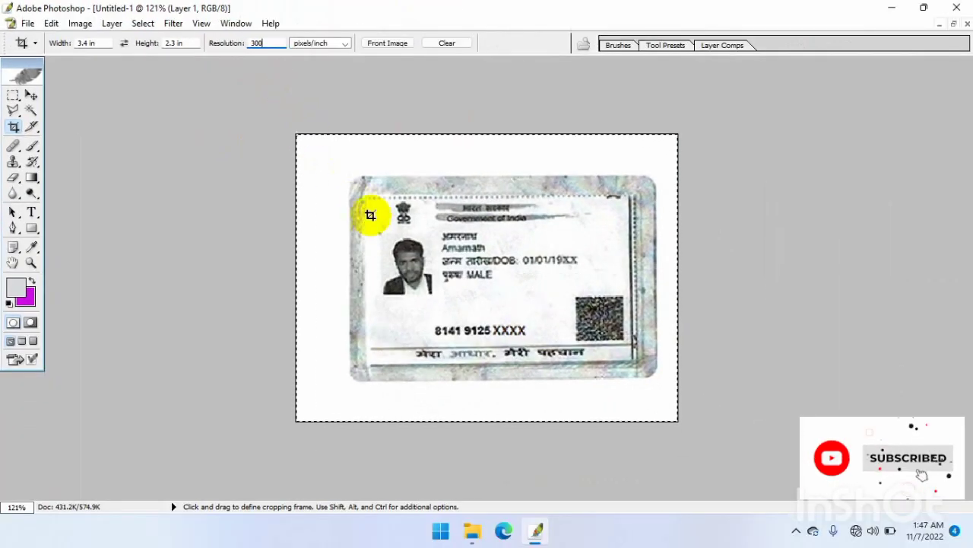
left_click_drag(366, 196, 581, 343)
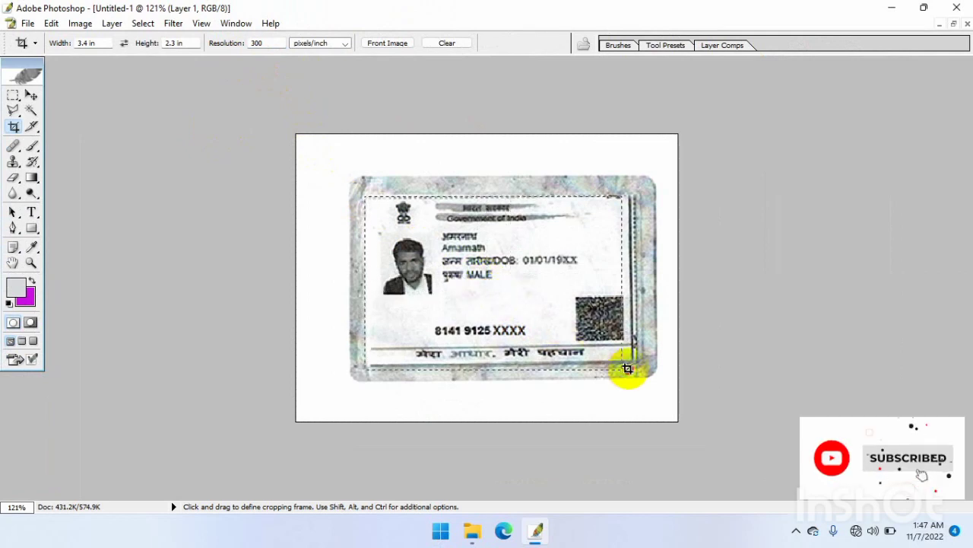
left_click_drag(581, 343, 622, 368)
left_click_drag(602, 310, 609, 307)
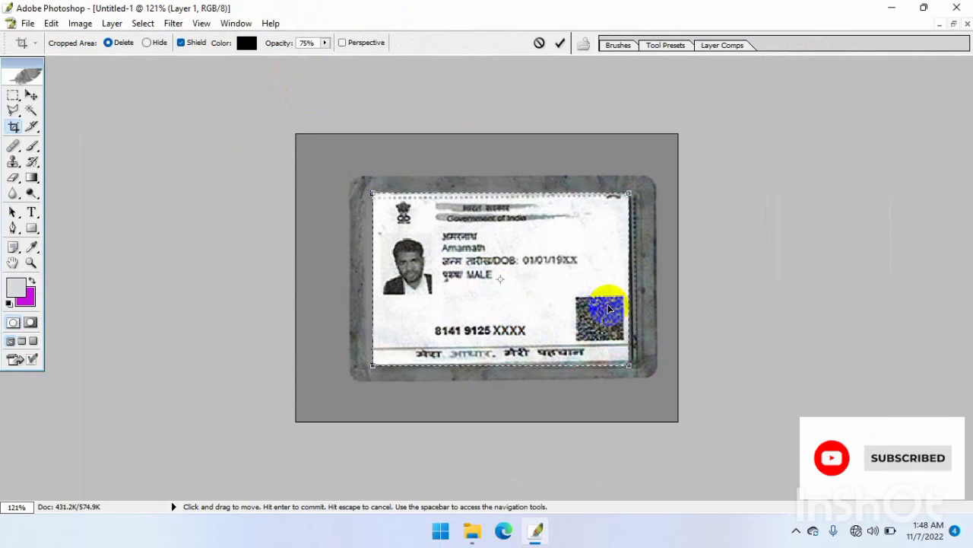
key("Return")
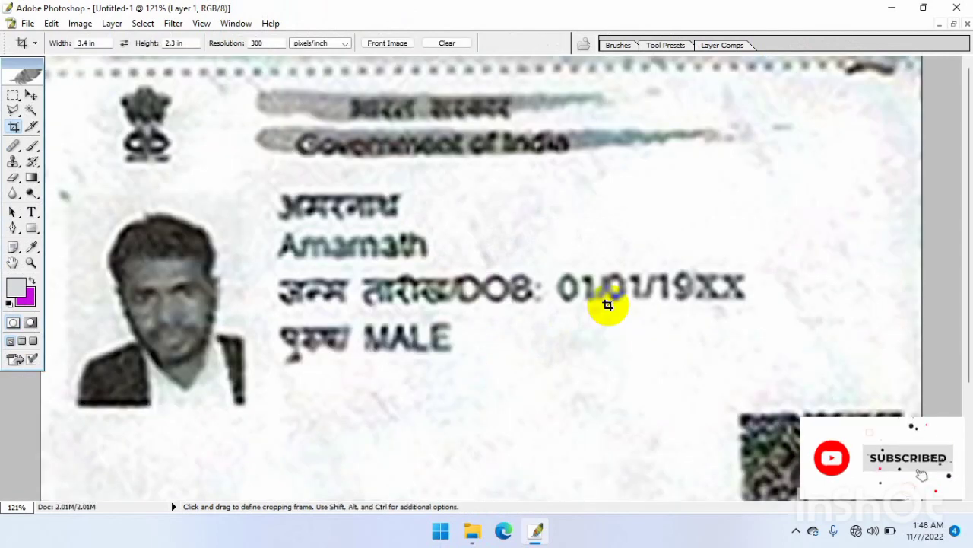
key("ctrl+minus")
key("ctrl+minus")
key("ctrl+minus")
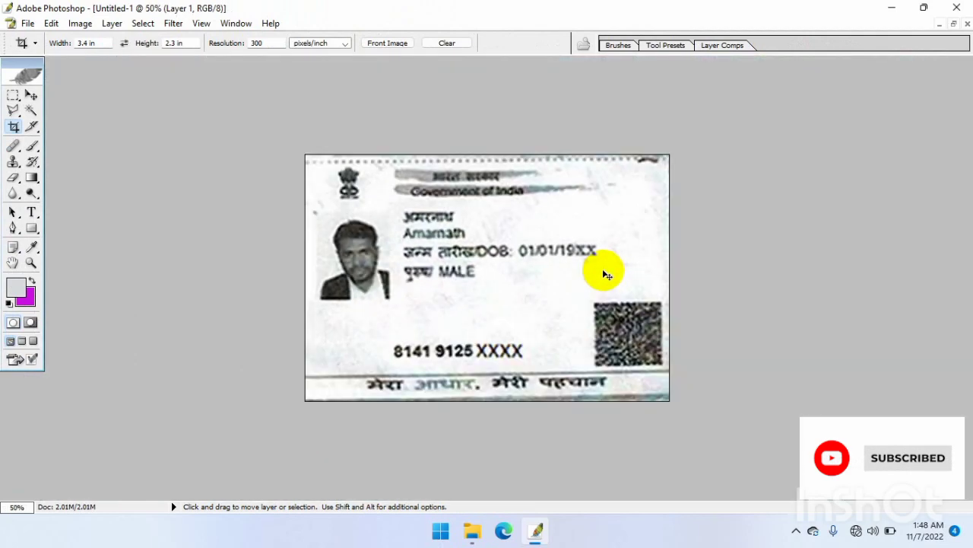
key("ctrl+minus")
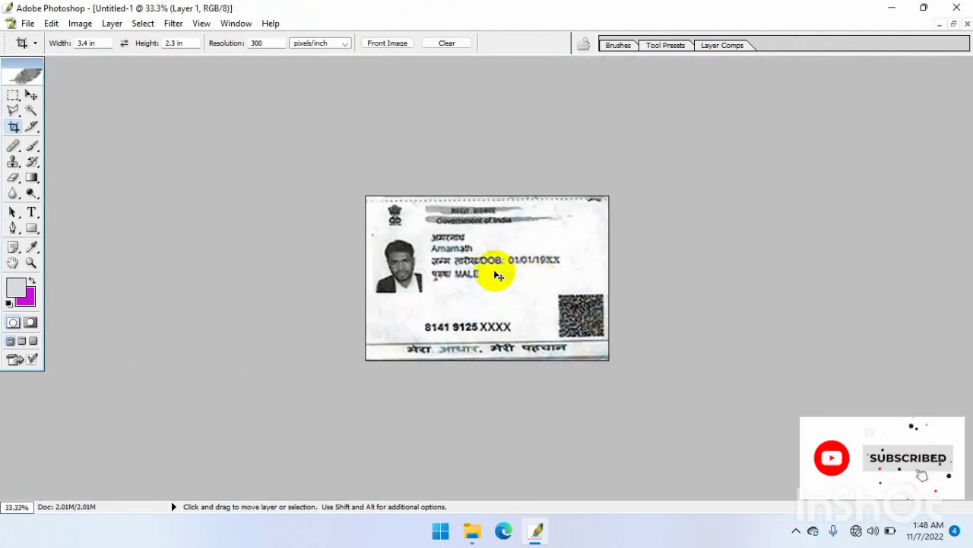
key("ctrl+plus")
scroll(558, 243, "up", 1)
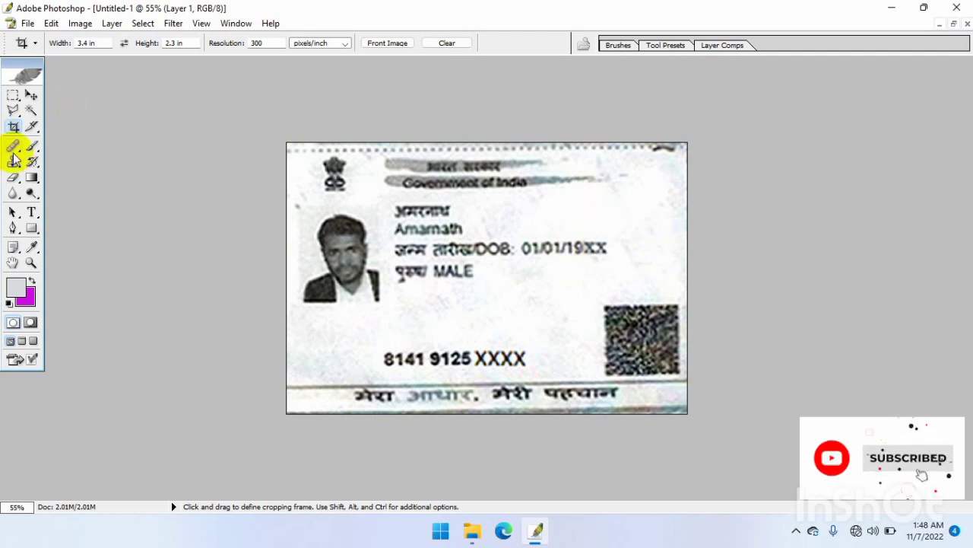
left_click(14, 179)
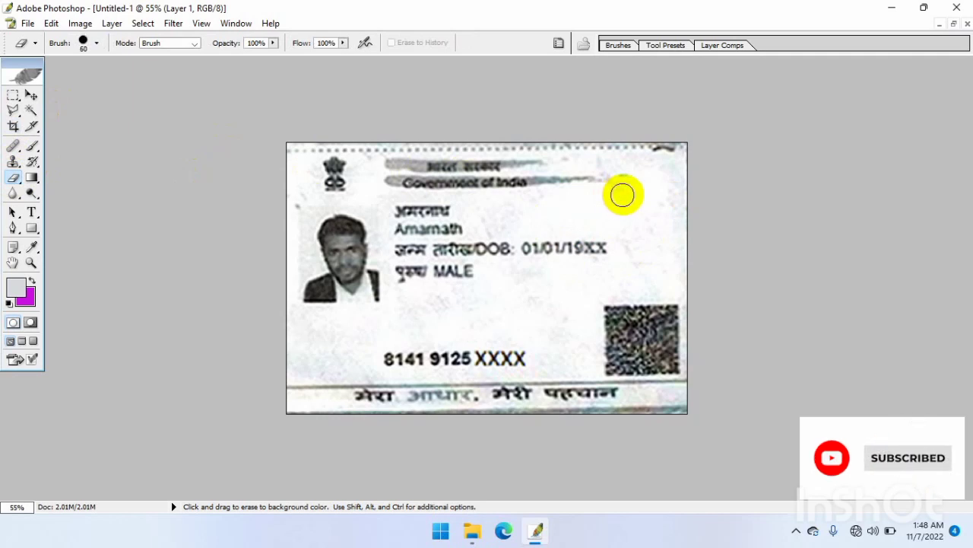
Step: Enlarge the eraser to 150 and wipe the marks off the card's top-right corner
key("bracketright")
key("bracketright")
key("bracketright")
key("bracketright")
key("bracketright")
key("bracketright")
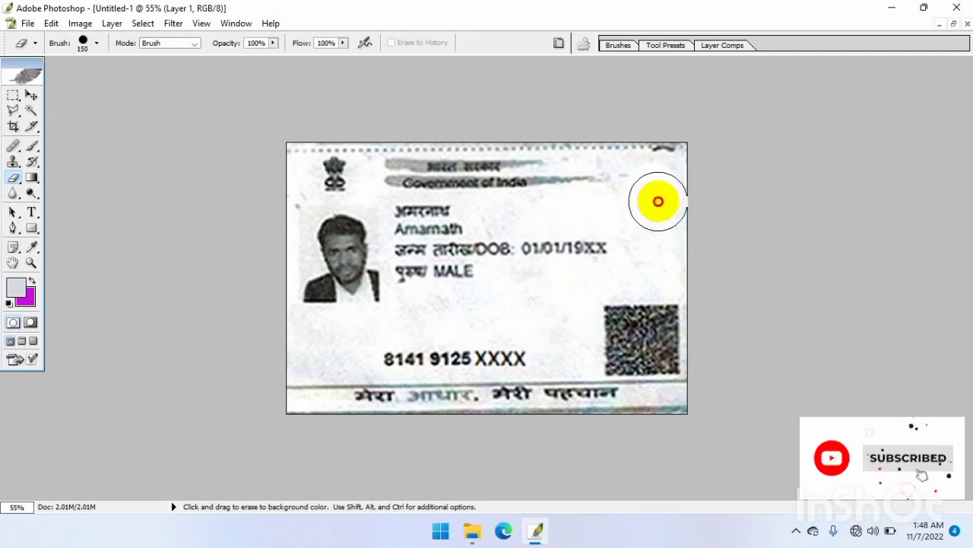
mouse_move(661, 223)
left_mouse_down()
mouse_move(629, 167)
mouse_move(651, 152)
mouse_move(649, 206)
mouse_move(660, 228)
left_mouse_up()
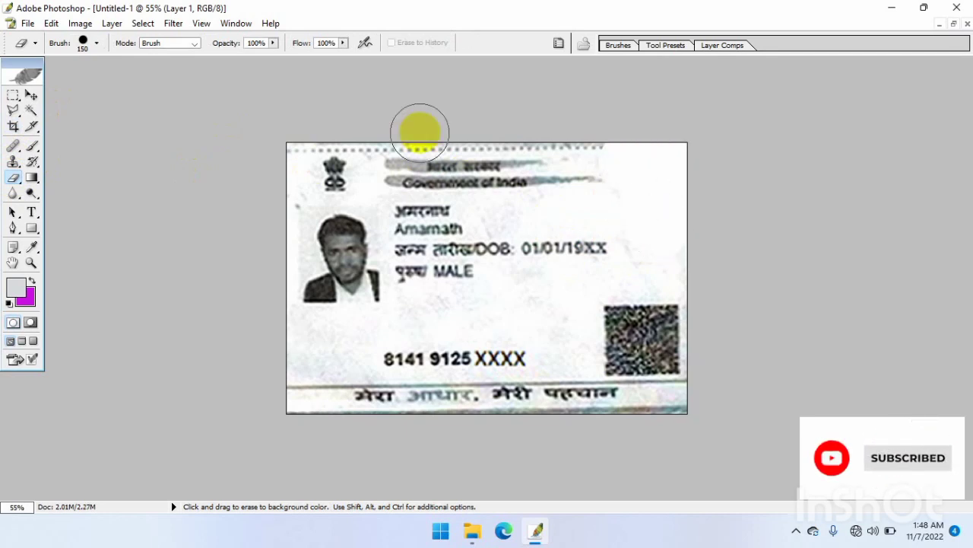
Step: Try marquee selections over blank areas around the number and QR code, clearing each
left_click(13, 97)
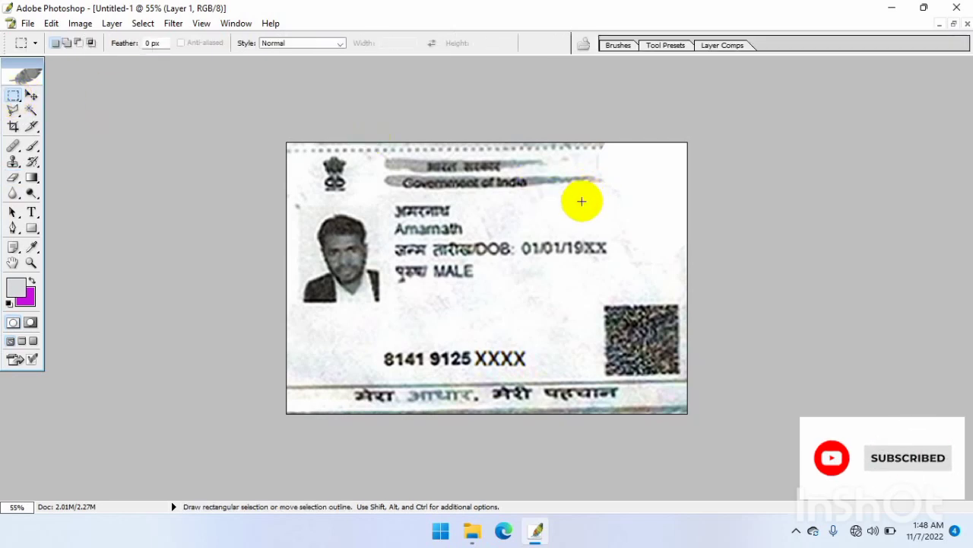
mouse_move(567, 150)
left_mouse_down()
mouse_move(580, 178)
mouse_move(683, 237)
left_mouse_up()
left_click(630, 230)
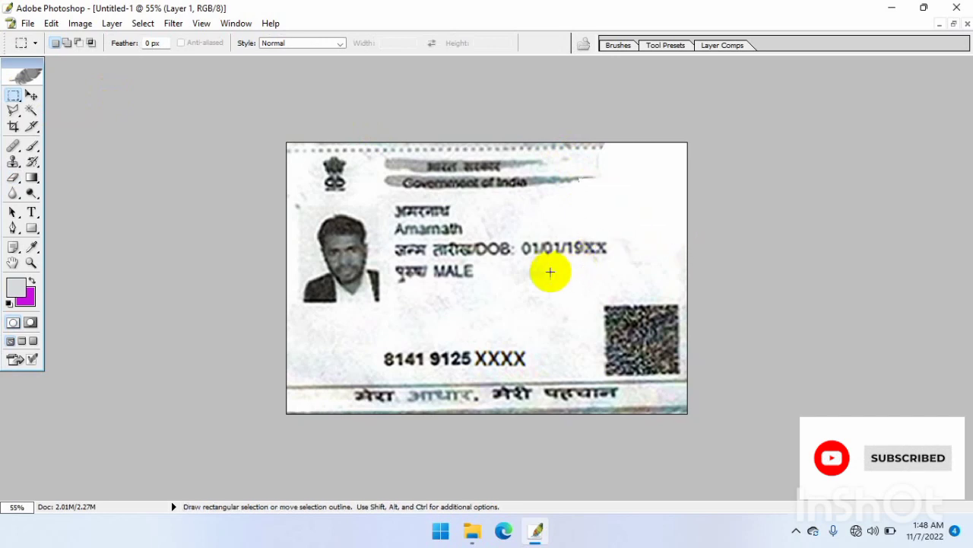
left_click_drag(287, 308, 383, 381)
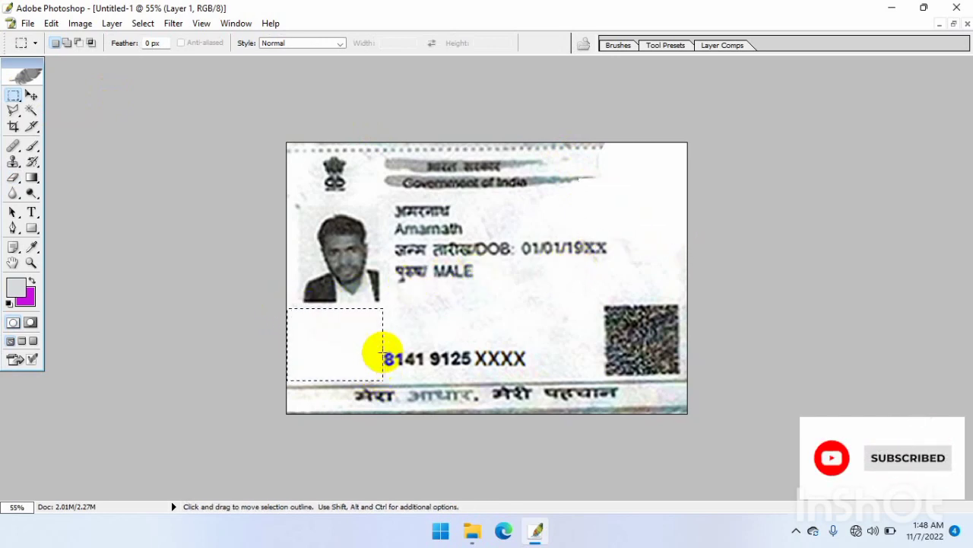
left_click(419, 307)
mouse_move(397, 281)
left_mouse_down()
mouse_move(521, 334)
mouse_move(587, 343)
left_mouse_up()
left_click(551, 305)
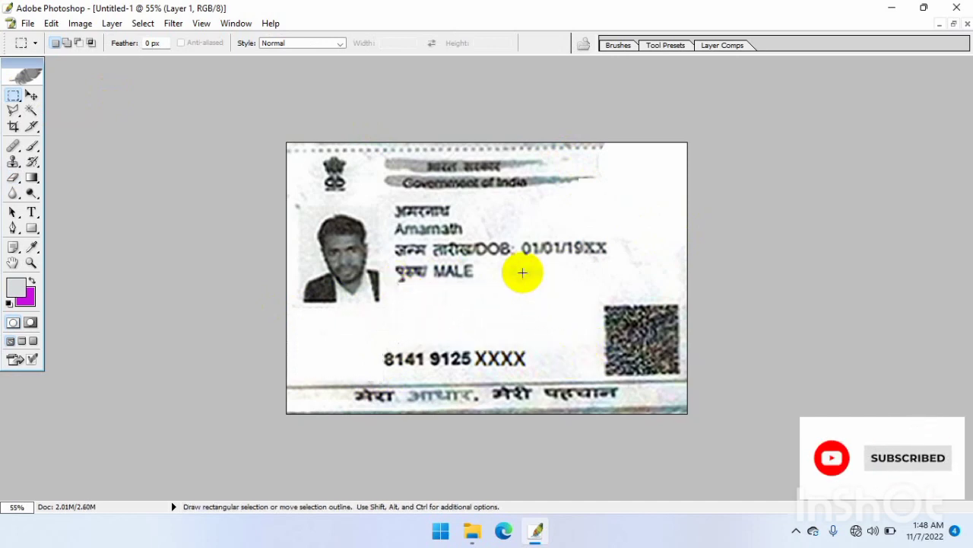
mouse_move(516, 265)
left_mouse_down()
mouse_move(583, 338)
mouse_move(573, 355)
mouse_move(598, 374)
left_mouse_up()
left_click(561, 341)
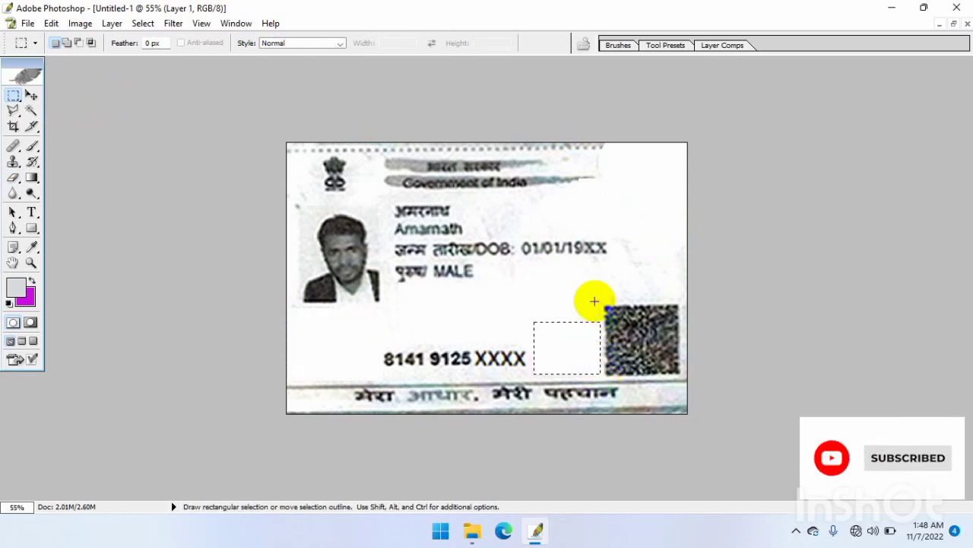
left_click(609, 282)
Step: Try selections above the QR code, beside the DOB line and along the bottom edge
left_click_drag(619, 240, 688, 292)
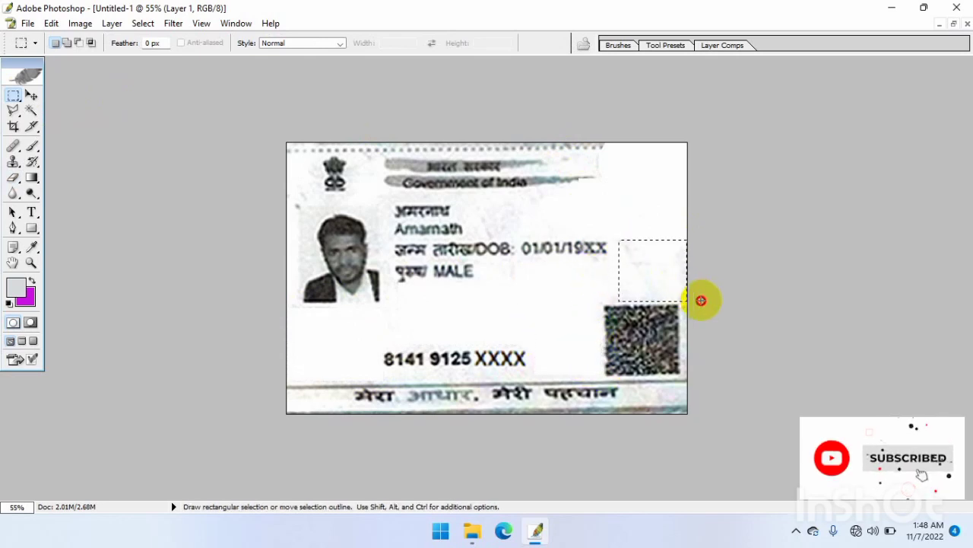
left_click(637, 278)
mouse_move(581, 260)
left_mouse_down()
mouse_move(645, 293)
mouse_move(693, 301)
left_mouse_up()
left_click(550, 298)
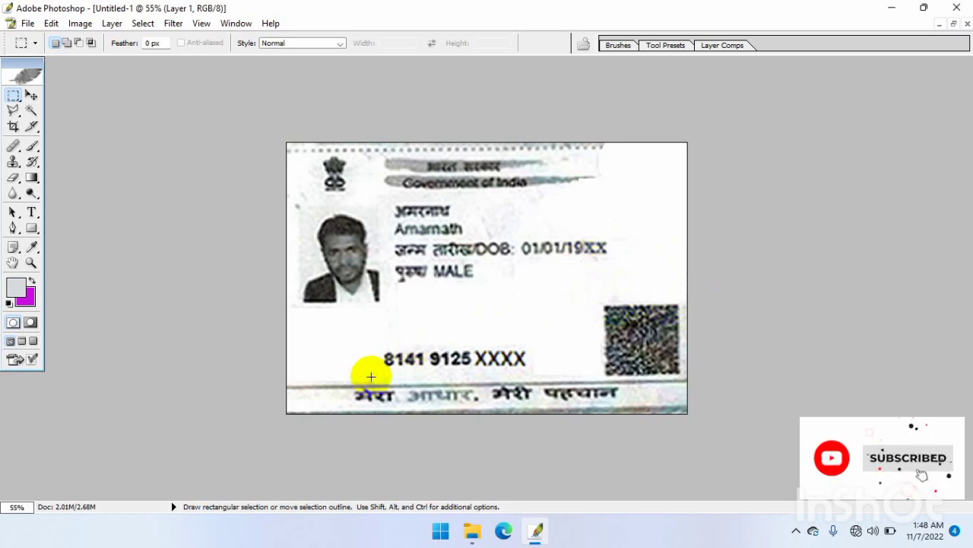
mouse_move(302, 395)
left_mouse_down()
mouse_move(345, 413)
mouse_move(688, 464)
left_mouse_up()
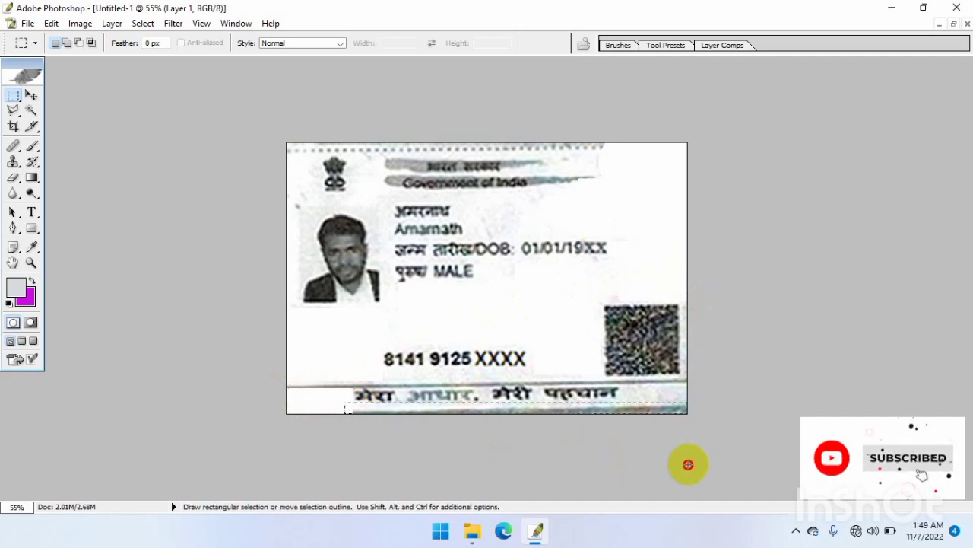
left_click(745, 467)
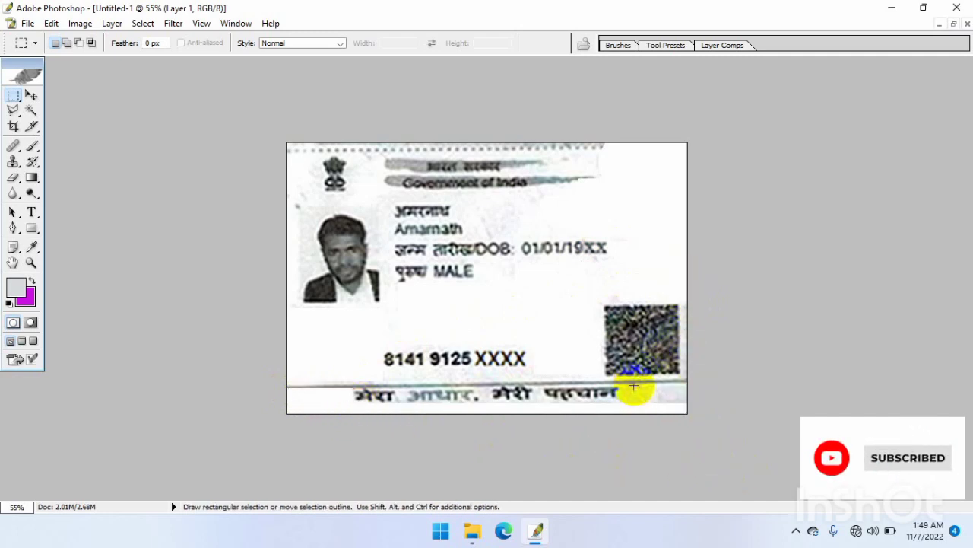
Step: Delete the grey patch at the card's bottom-right, then select the entire front image
left_click_drag(632, 387, 690, 409)
key("Delete")
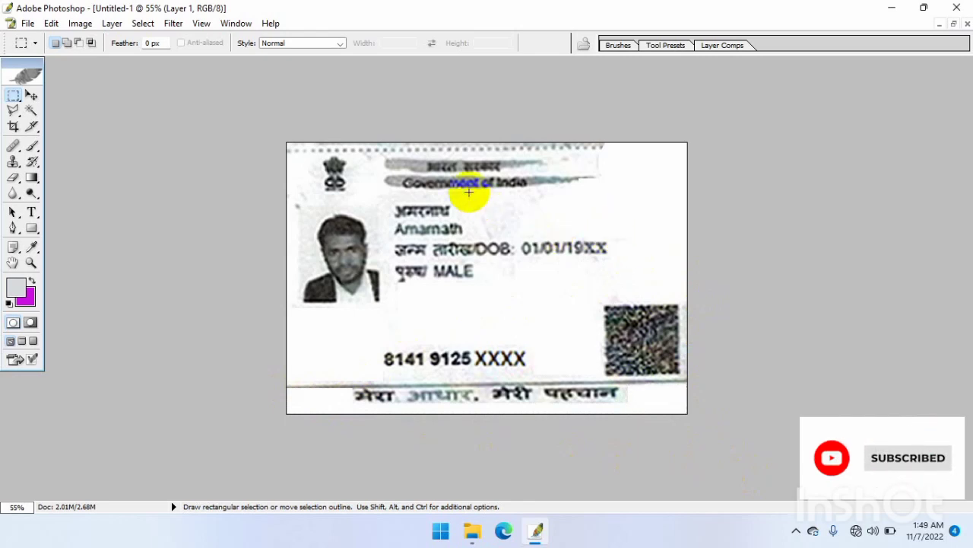
left_click_drag(392, 190, 521, 204)
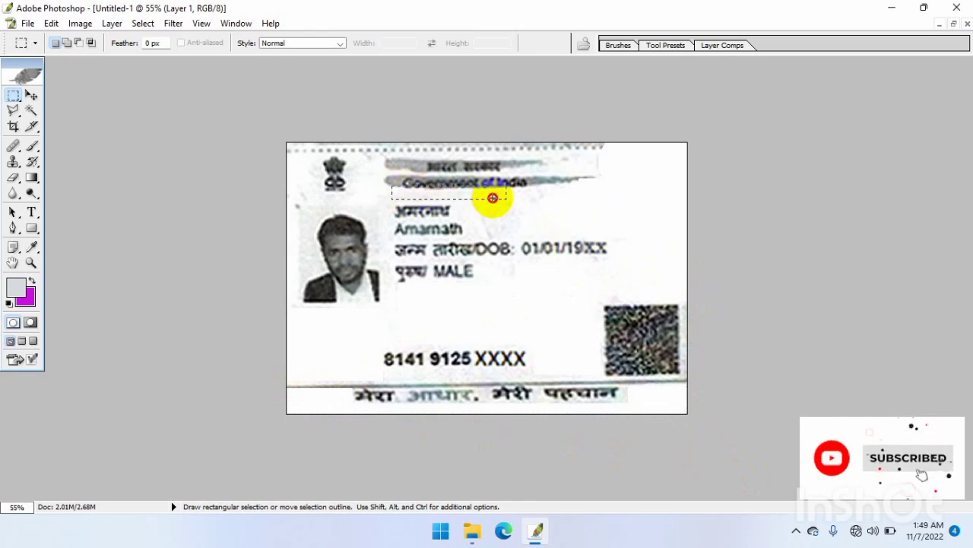
left_click(528, 200)
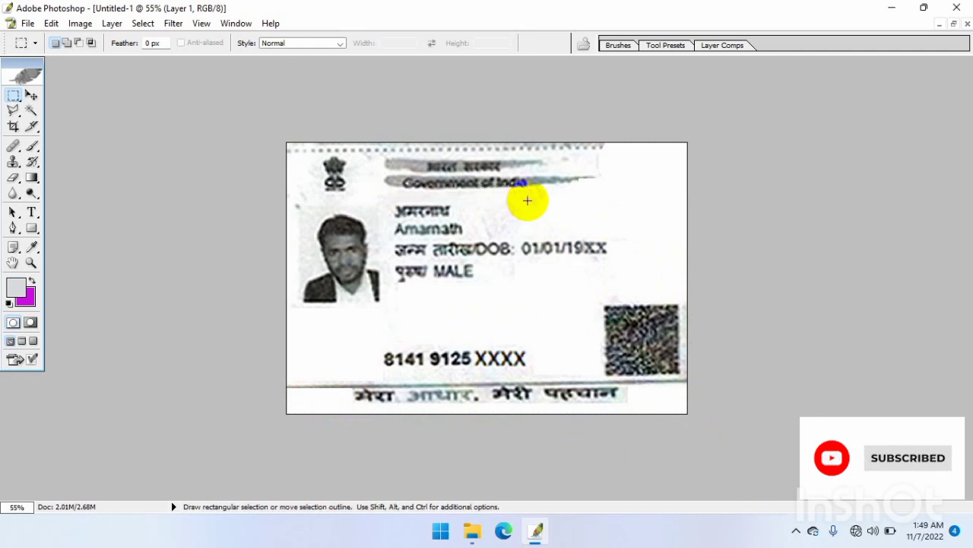
left_click_drag(463, 198, 506, 215)
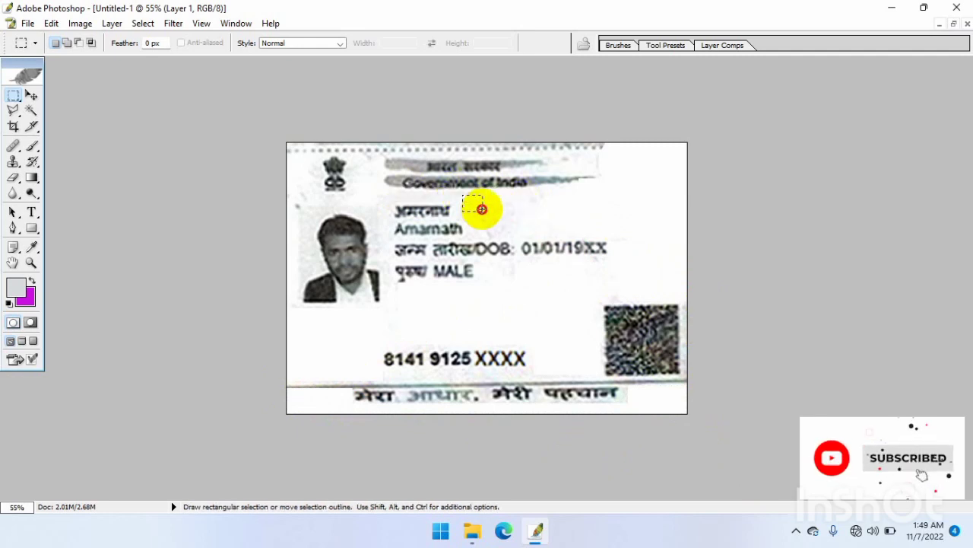
left_click(584, 225)
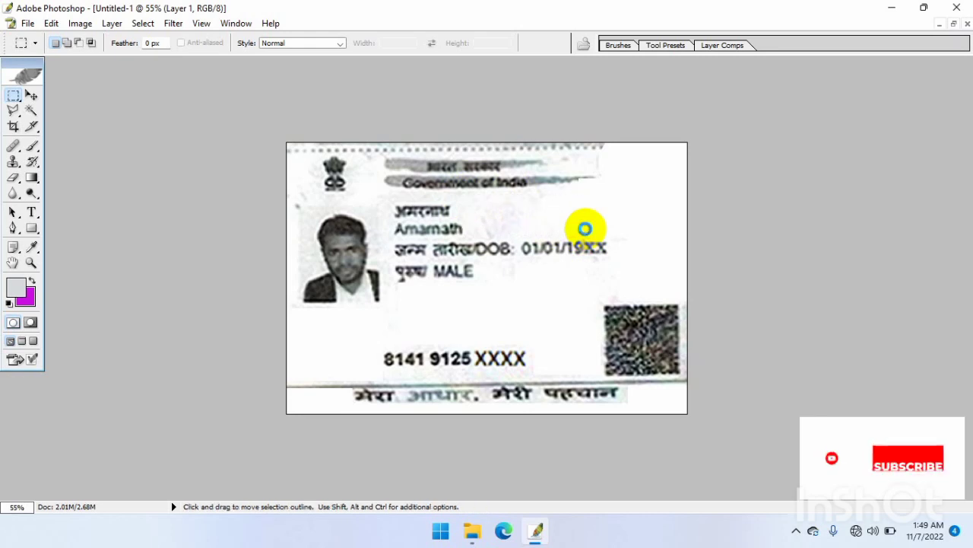
mouse_move(282, 115)
left_mouse_down()
mouse_move(632, 160)
mouse_move(662, 155)
left_mouse_up()
left_click(574, 189)
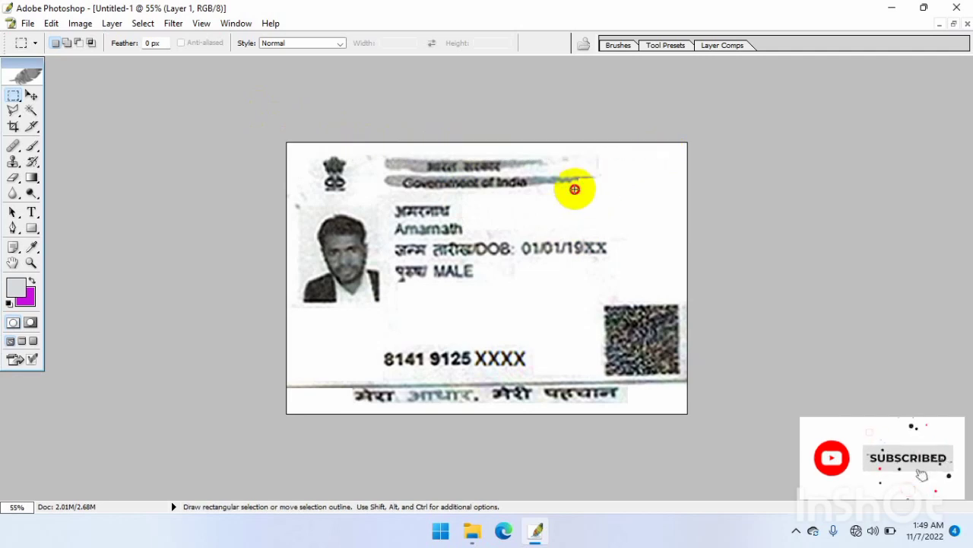
key("ctrl+a")
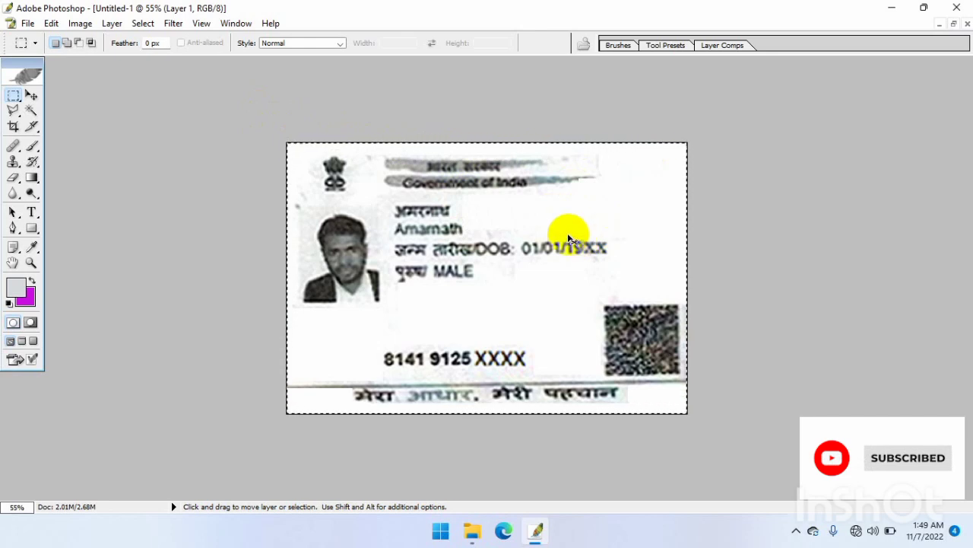
Step: Restore the document windows and make the A4 page Untitled-2 active, dismissing Color Balance
left_click(951, 24)
left_click(612, 149)
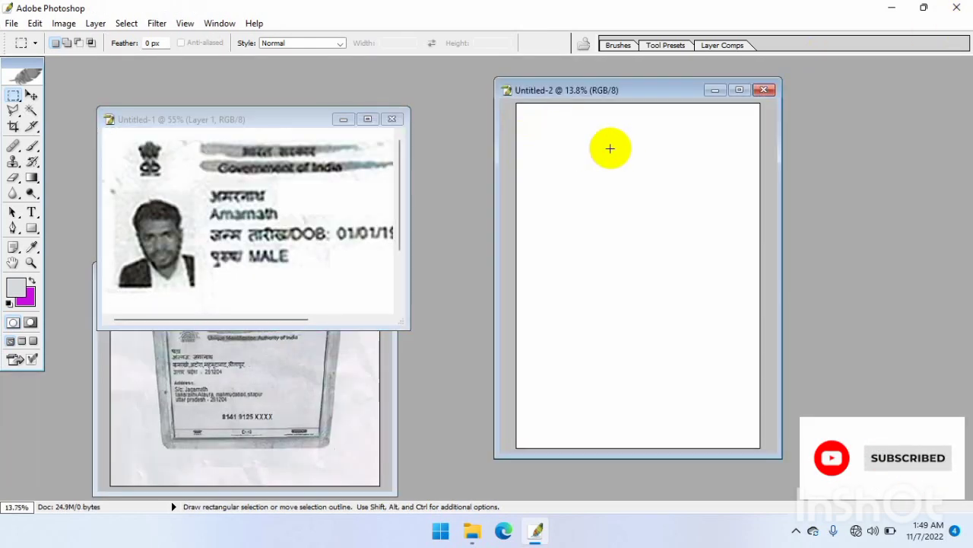
key("i")
key("ctrl+b")
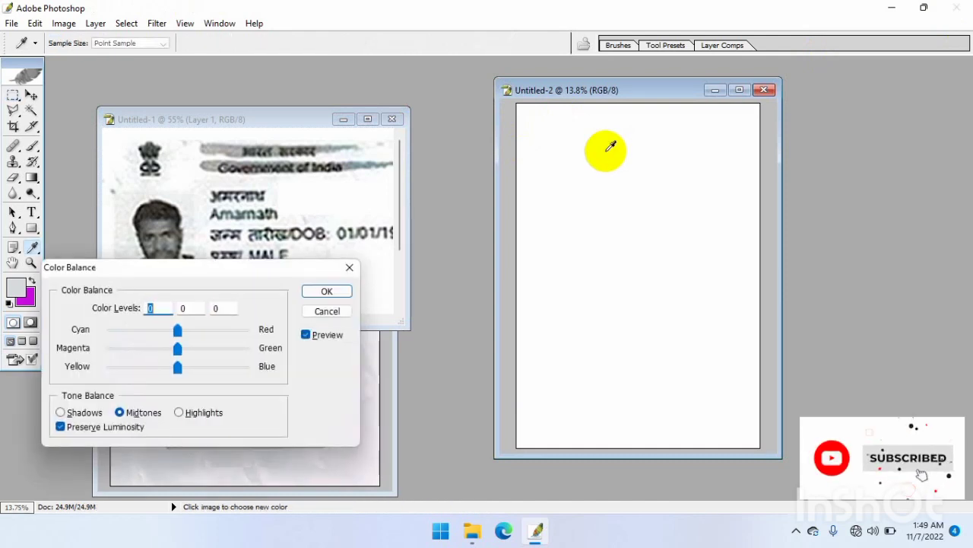
left_click(327, 311)
Step: Paste the front card onto the A4 page's top-left corner and minimize Untitled-1
key("m")
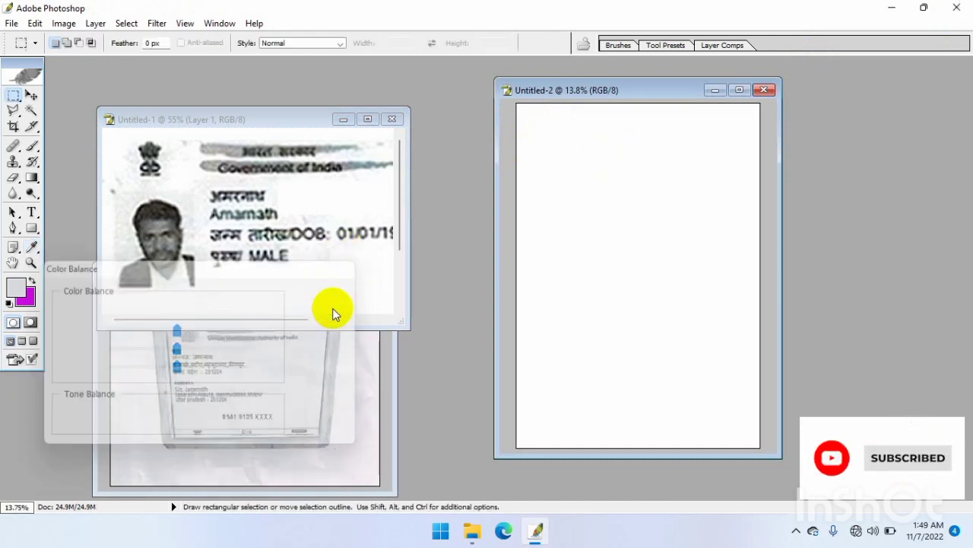
key("ctrl+v")
key("v")
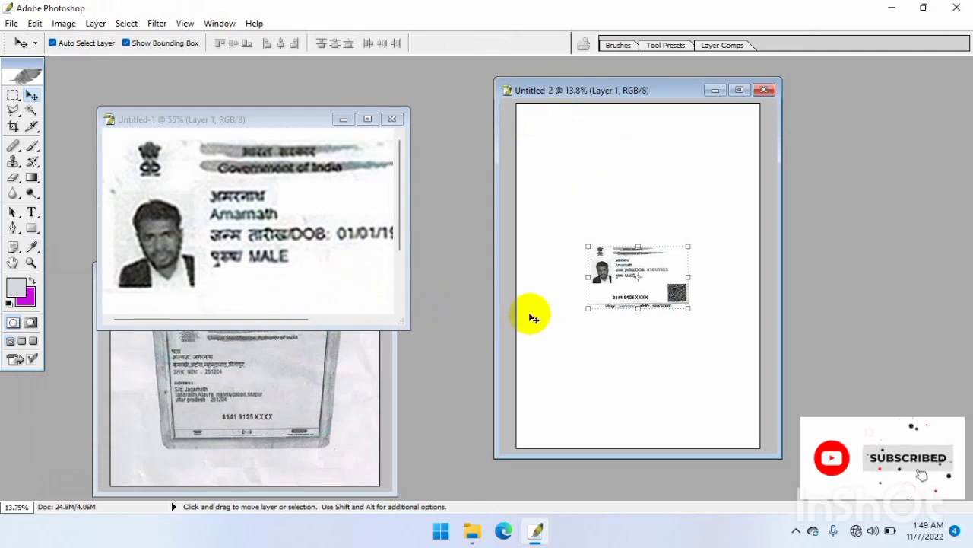
mouse_move(631, 289)
left_mouse_down()
mouse_move(610, 172)
mouse_move(592, 171)
mouse_move(610, 169)
mouse_move(591, 162)
left_mouse_up()
left_click(358, 228)
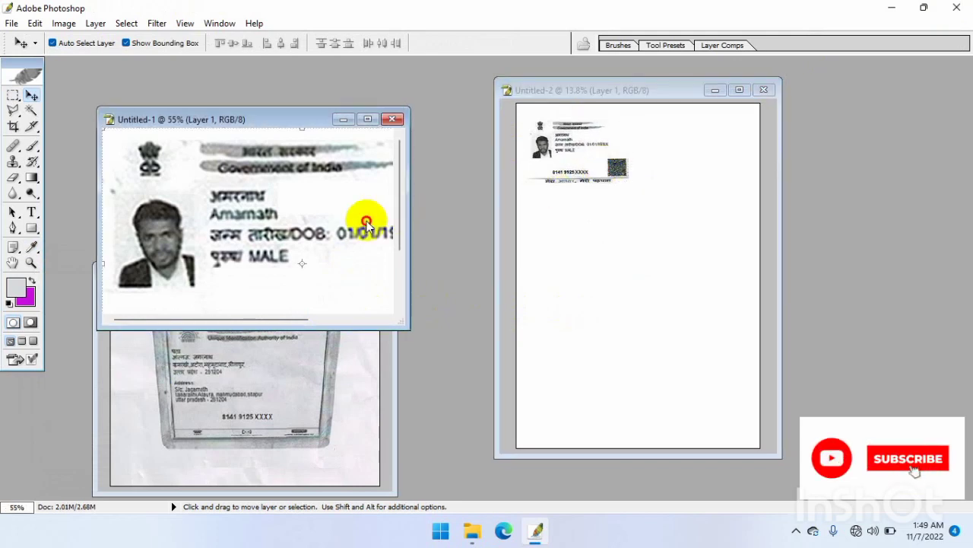
left_click(343, 119)
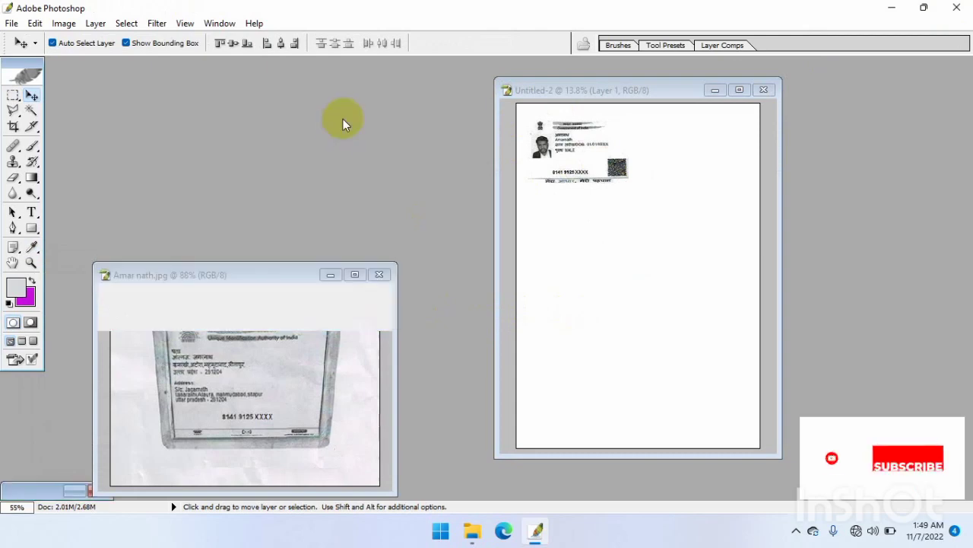
Step: Maximize the Amar nath.jpg back scan and whiten its grey background with a Levels white point
left_click(353, 275)
key("ctrl+0")
key("ctrl+plus")
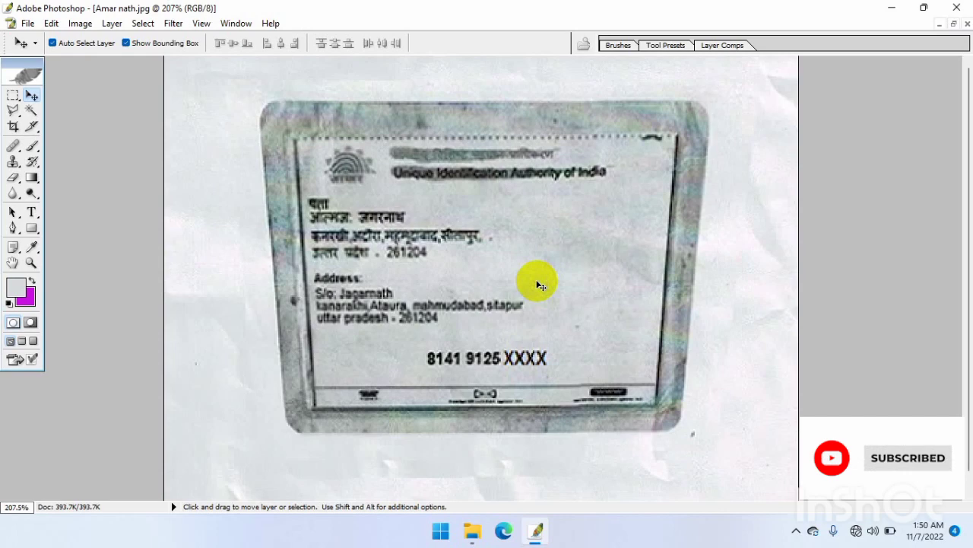
key("ctrl+l")
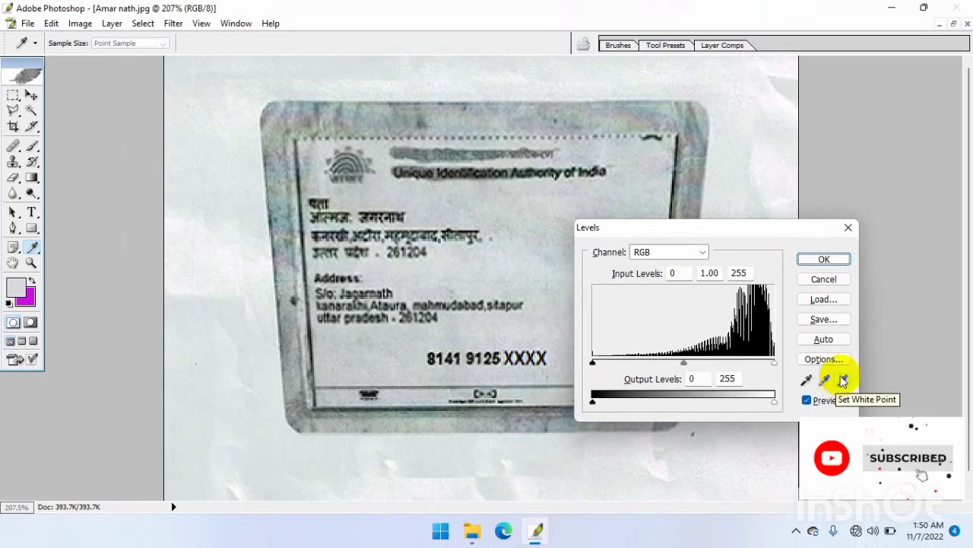
left_click(844, 380)
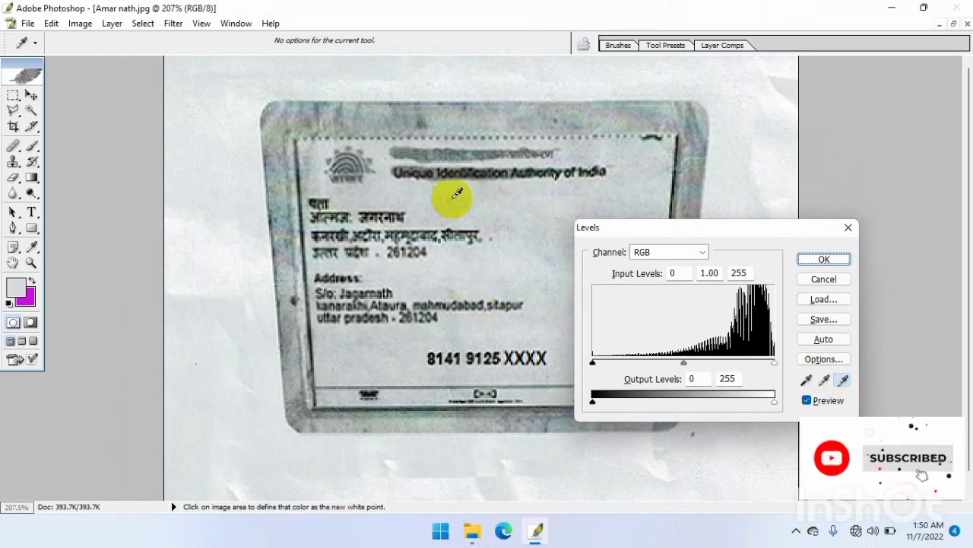
left_click(429, 197)
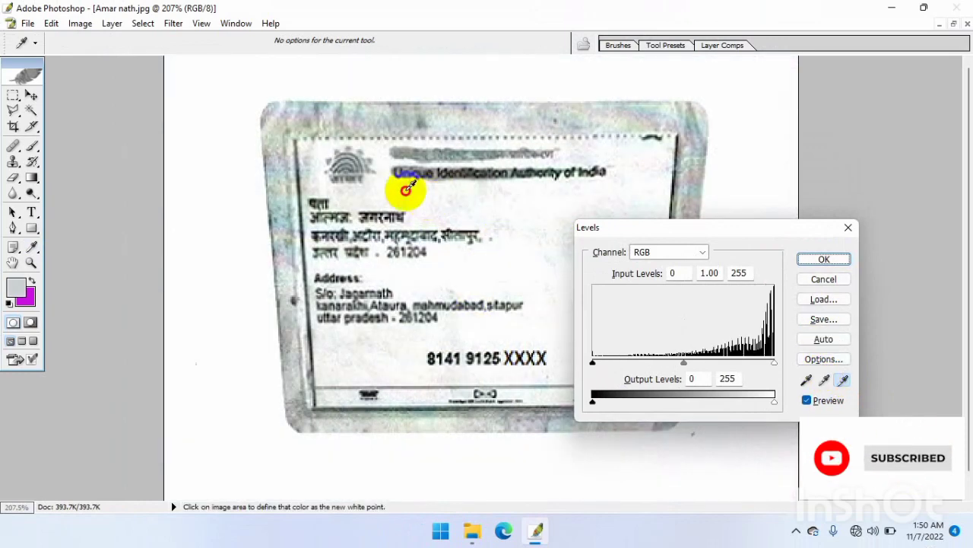
left_click(407, 192)
left_click(402, 197)
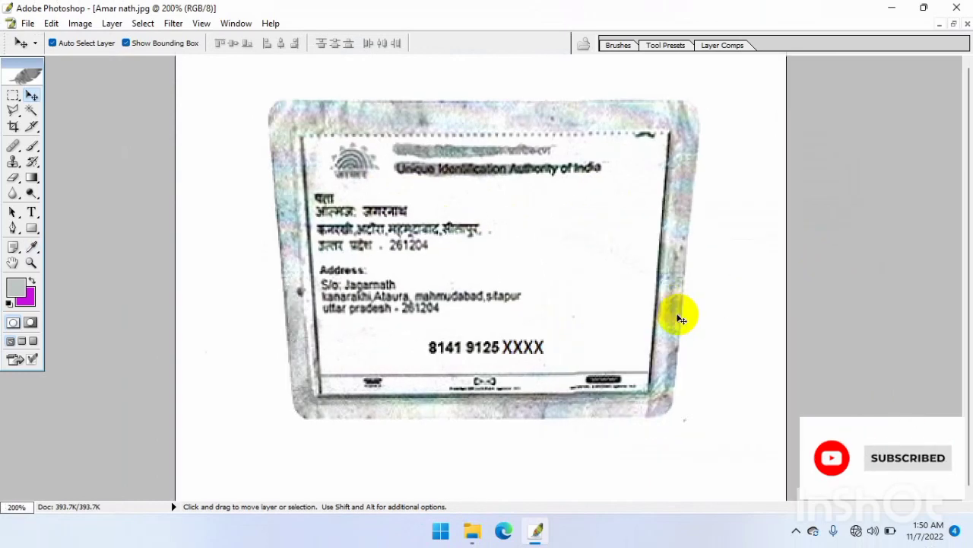
Step: Distort the back card's bottom corners outward to straighten its skewed perspective
key("ctrl+alt+0")
key("ctrl+plus")
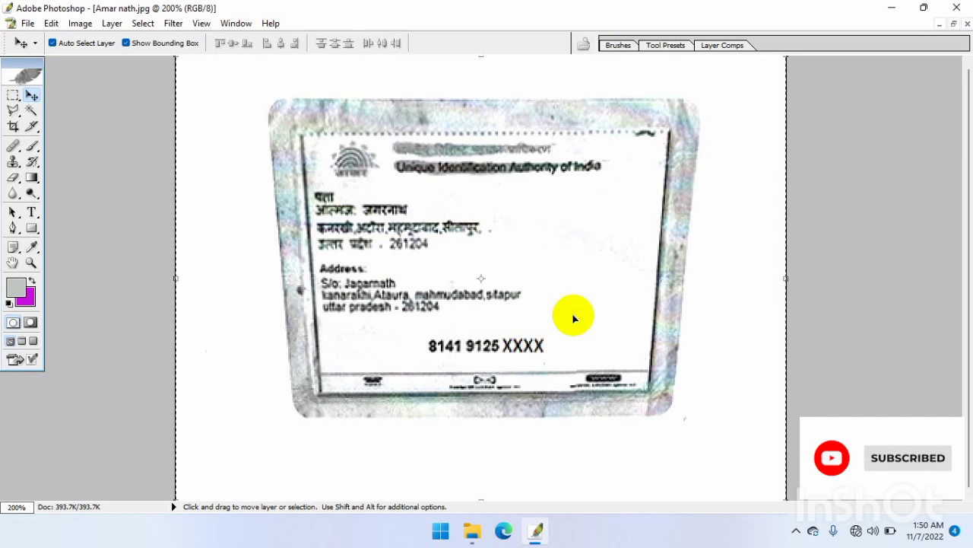
key("ctrl+minus")
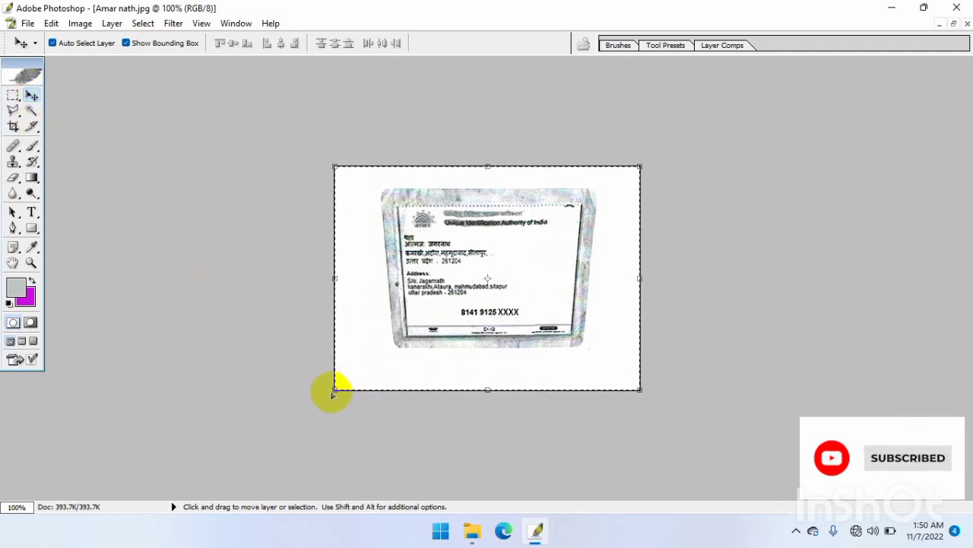
left_click_drag(336, 390, 302, 404)
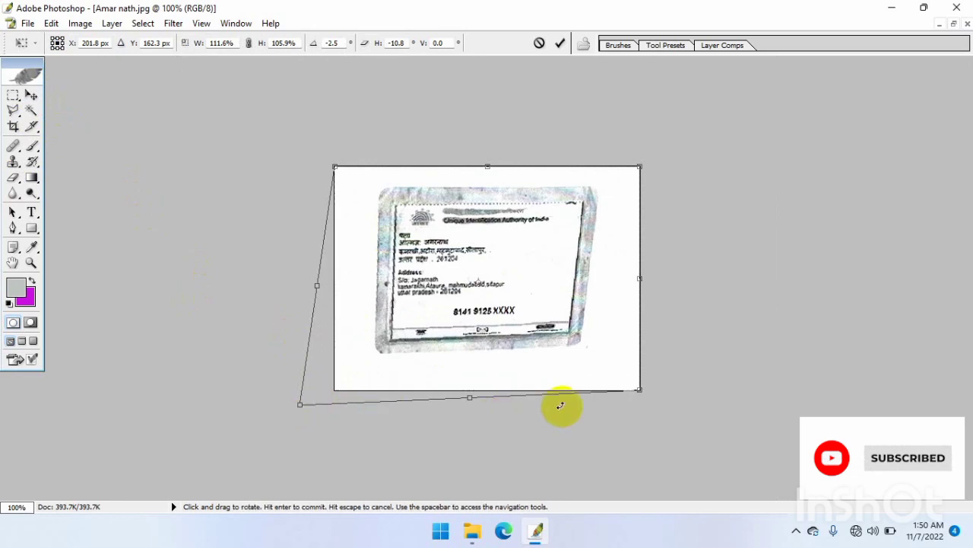
left_click_drag(641, 389, 672, 401)
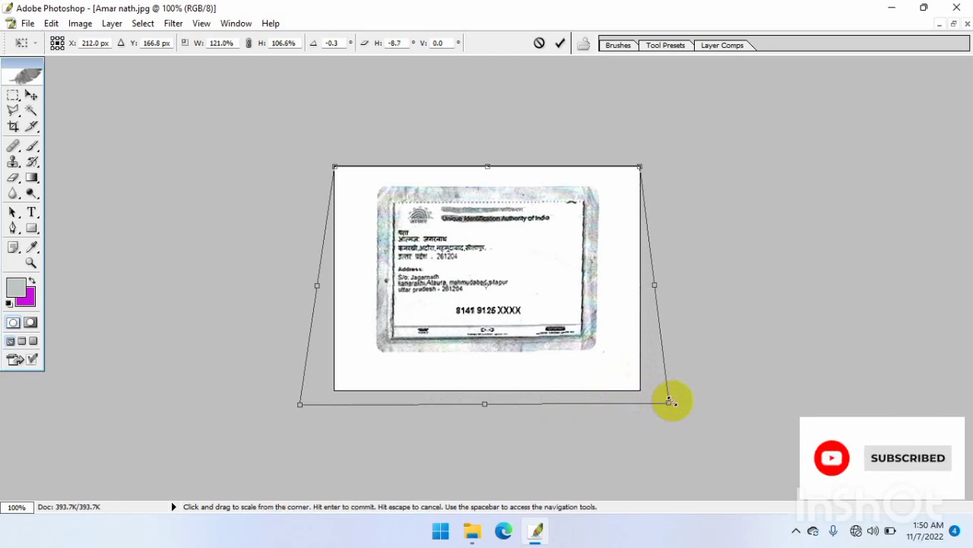
key("Return")
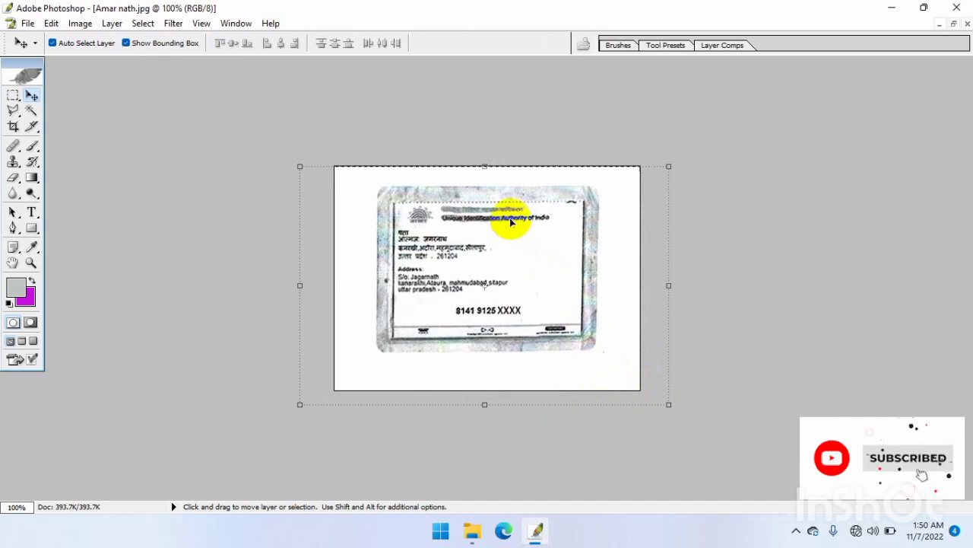
Step: Squash the back card to 93.4% height and commit the transform
left_click_drag(485, 166, 498, 185)
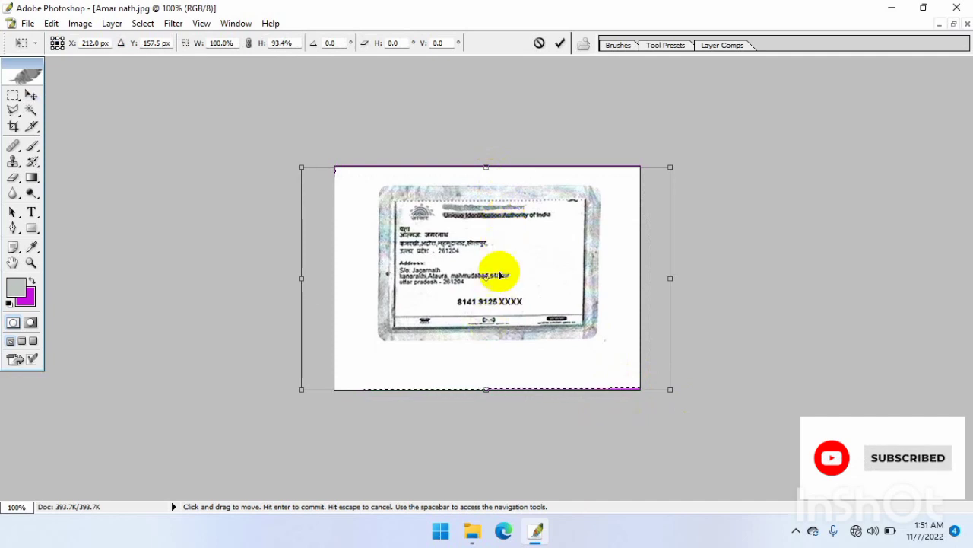
left_click(560, 43)
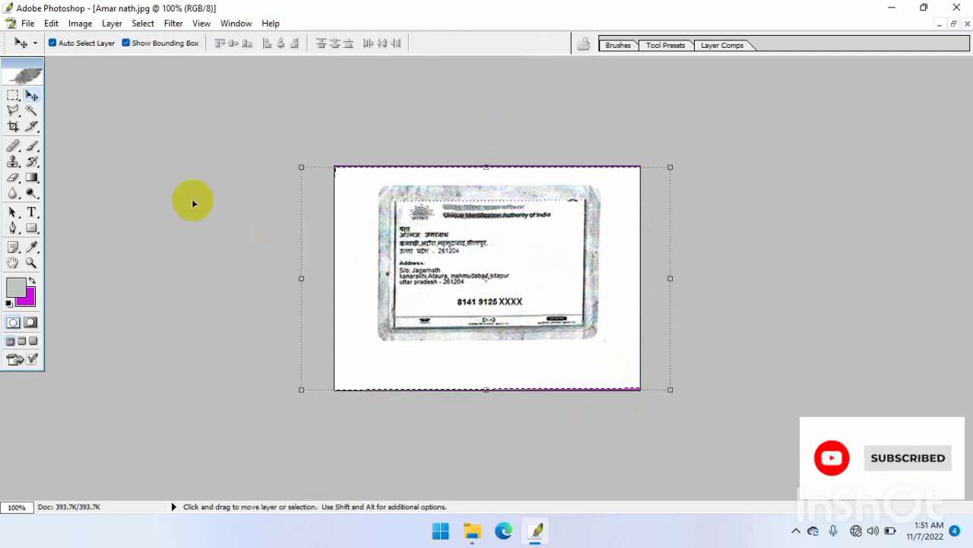
left_click(13, 126)
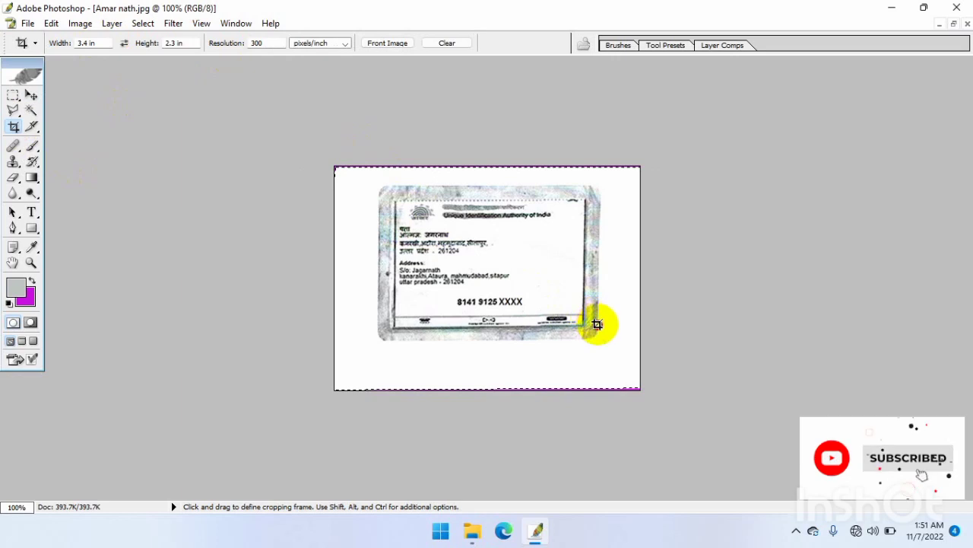
Step: Crop the back scan to just the card at 3.4 × 2.3 in
left_click_drag(394, 201, 612, 325)
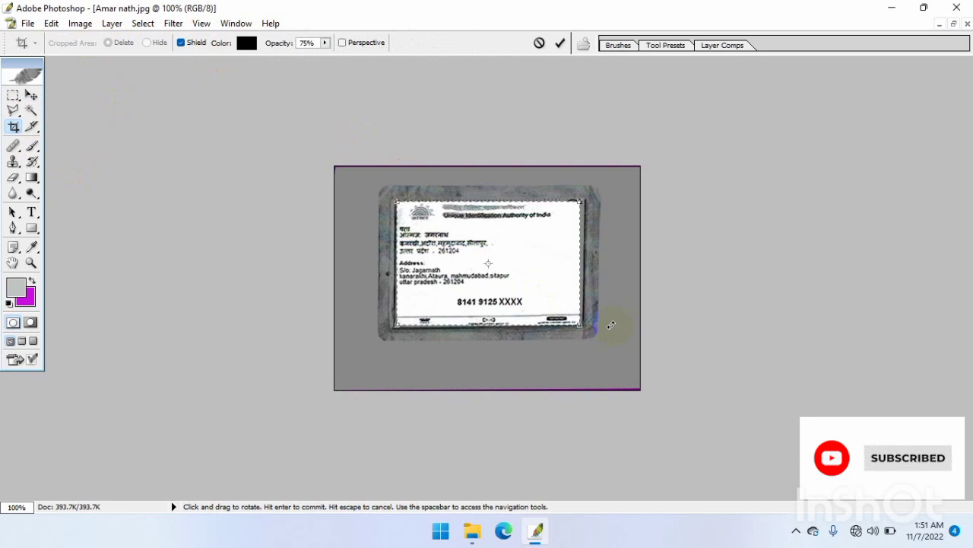
key("Return")
key("ctrl+minus")
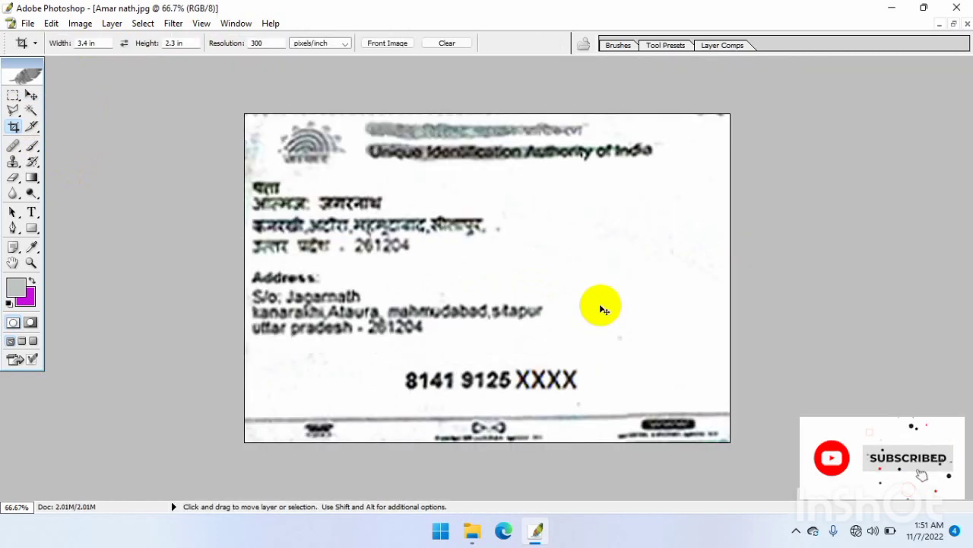
key("ctrl+minus")
key("ctrl+plus")
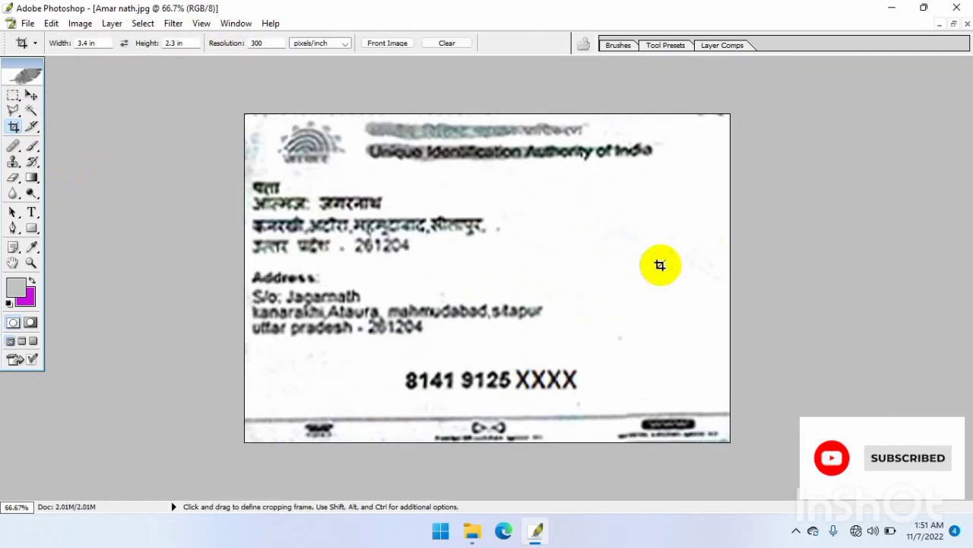
Step: Select the blank area on the card's right, then undo the magenta fill
key("m")
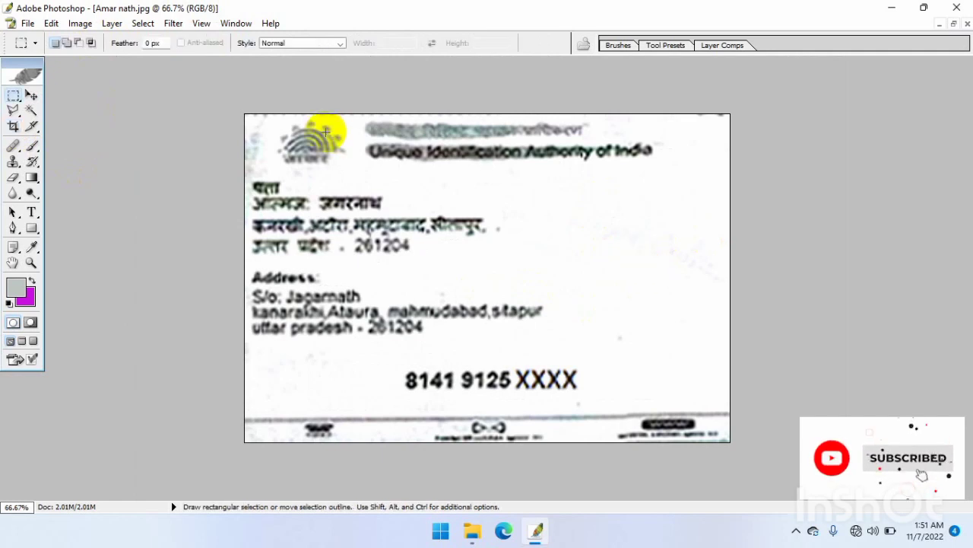
left_click_drag(562, 201, 737, 302)
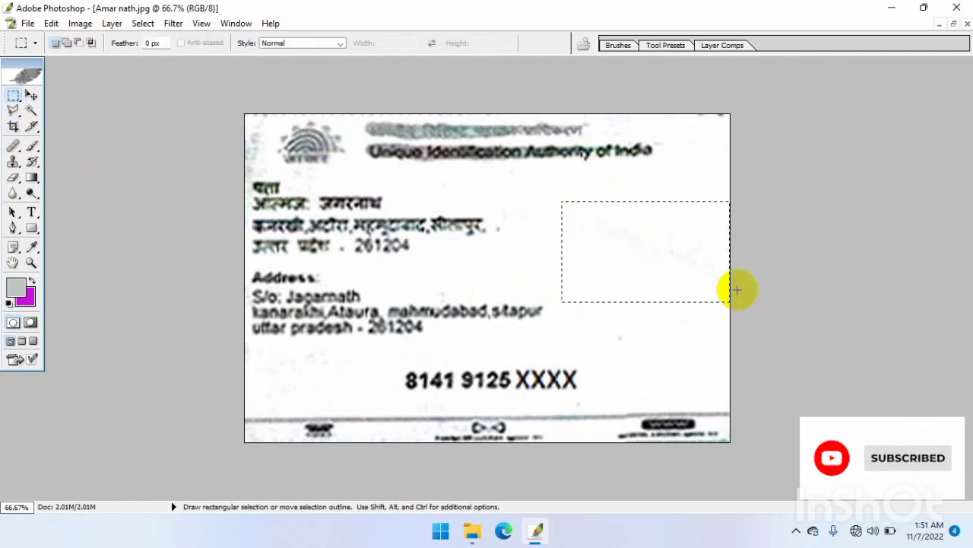
key("alt+BackSpace")
key("ctrl+z")
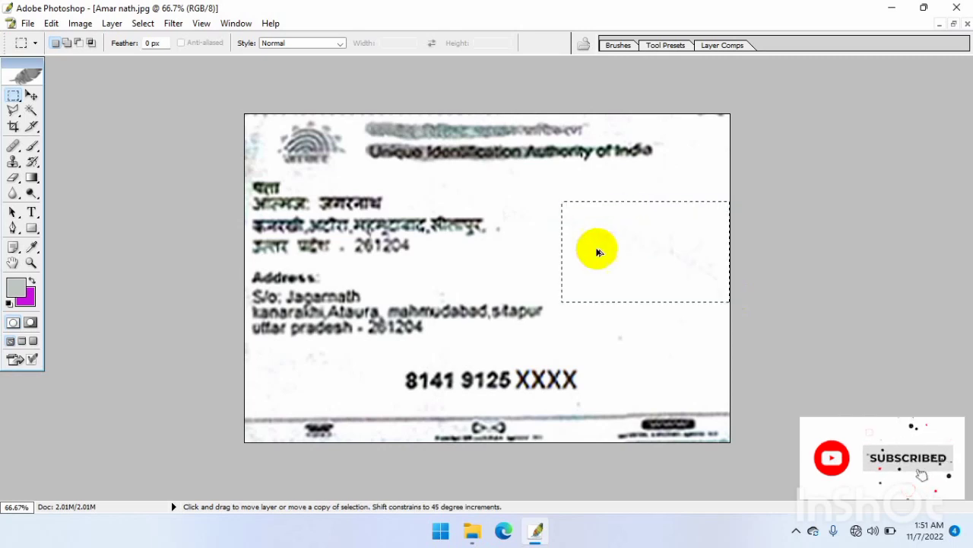
Step: Set the background colour to white sampled from the scan
left_click(30, 298)
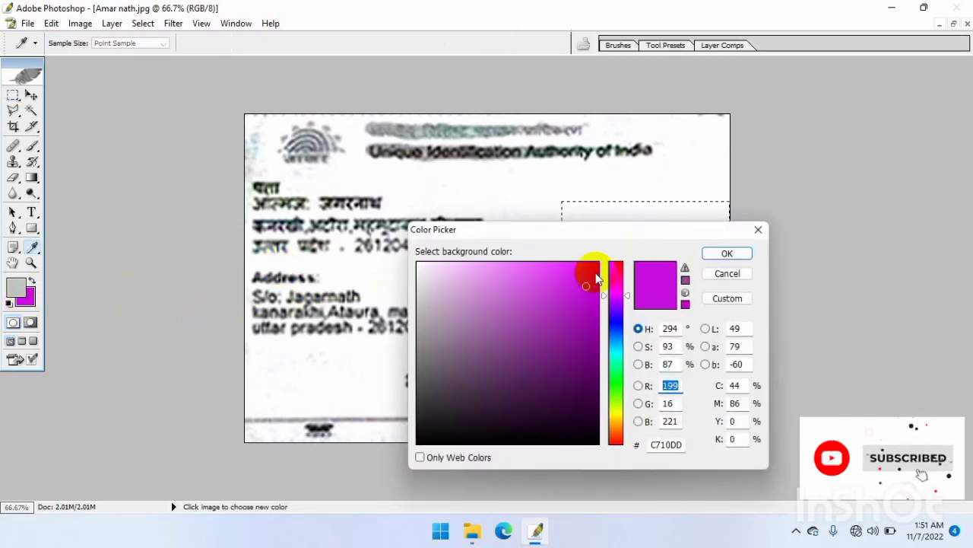
left_click(405, 273)
left_click(369, 253)
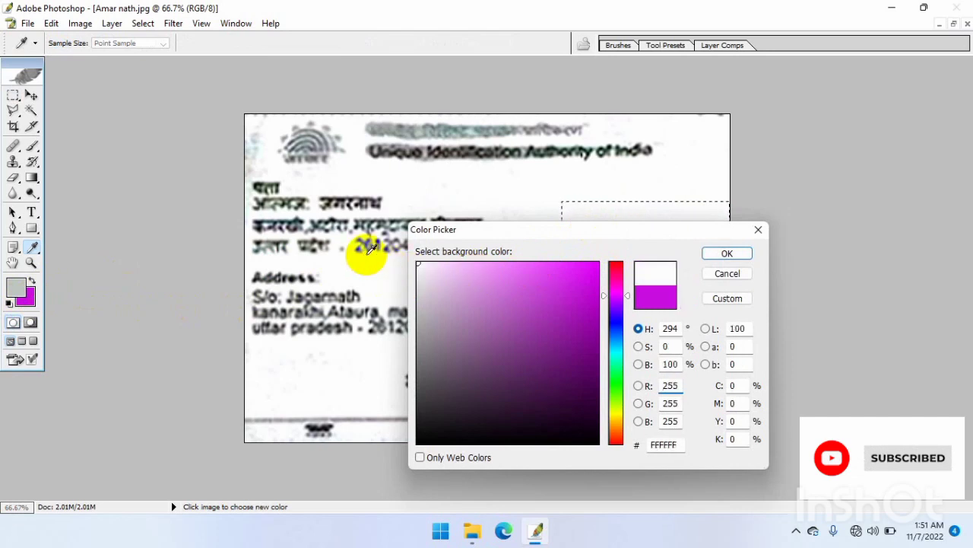
key("Return")
Step: Select the entire back-side image and bring the A4 page Untitled-2 alongside it
key("m")
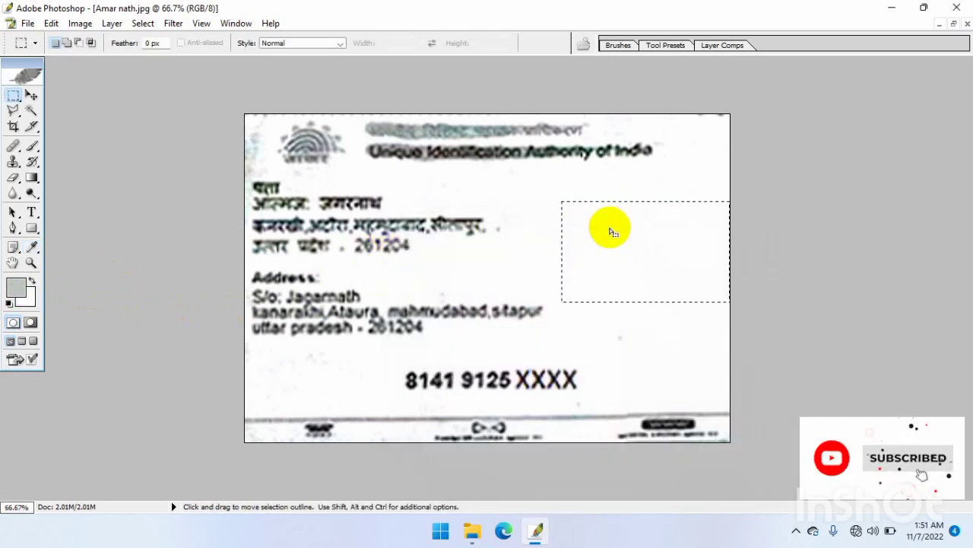
left_click(613, 232)
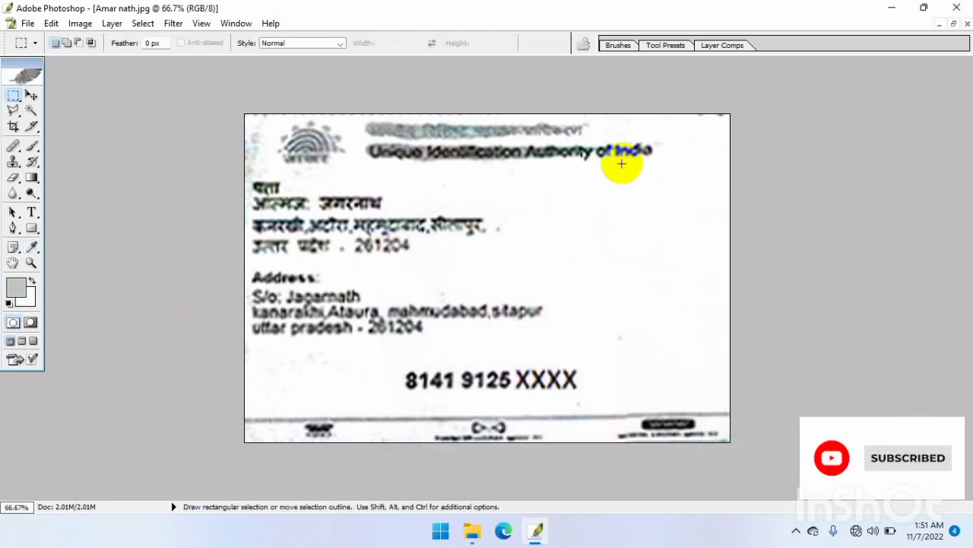
key("ctrl+a")
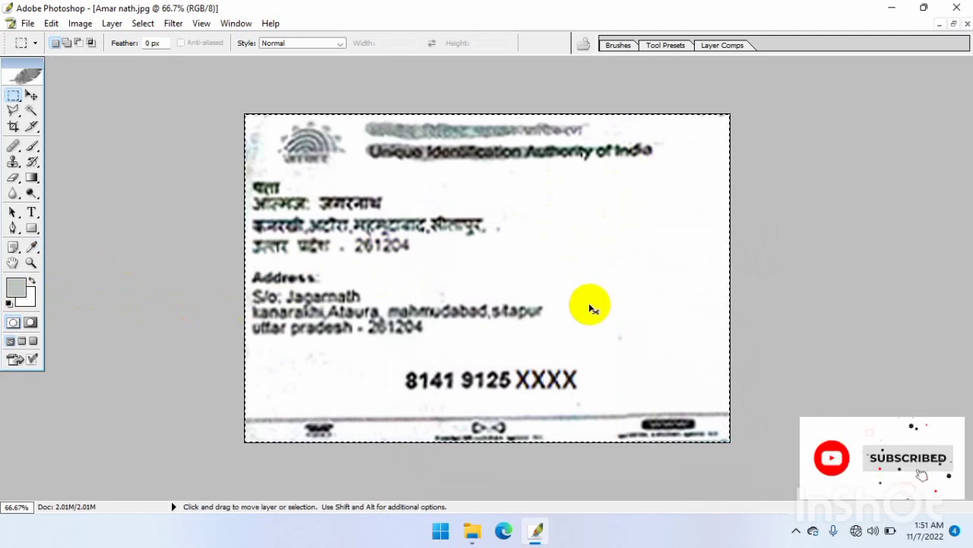
left_click(953, 24)
left_click(609, 175)
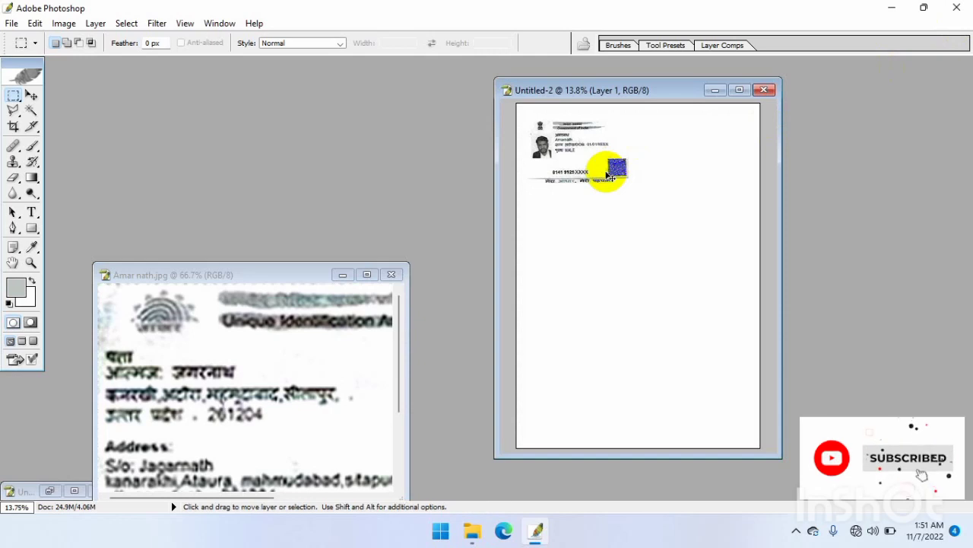
Step: Copy the back-side scan onto the A4 page and zoom in on it
key("ctrl+b")
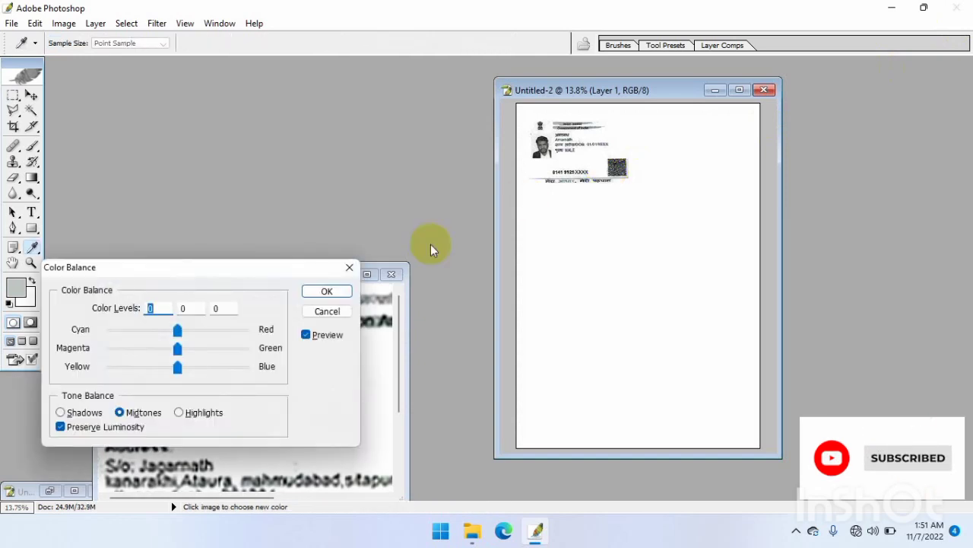
left_click(342, 307)
left_click_drag(341, 308, 616, 185)
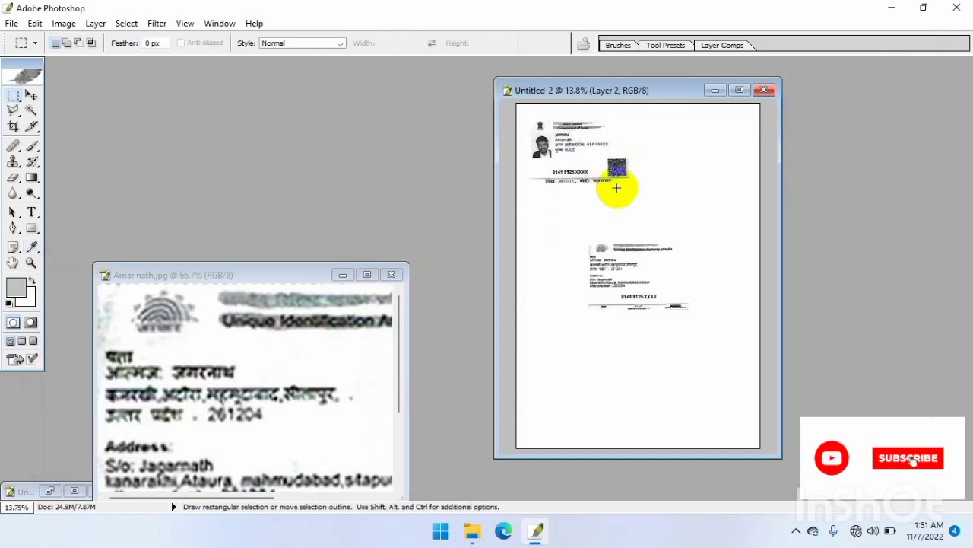
left_click(739, 92)
key("ctrl+plus")
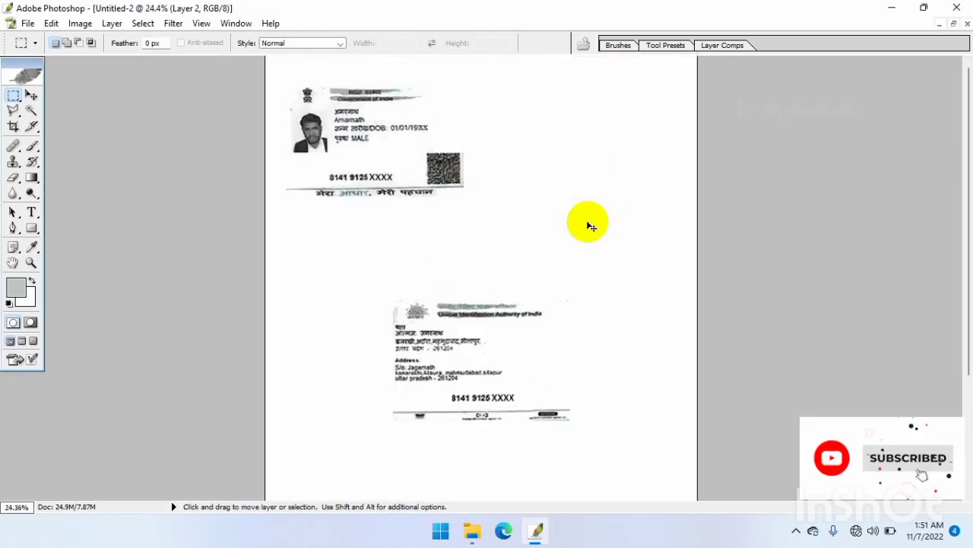
key("ctrl+plus")
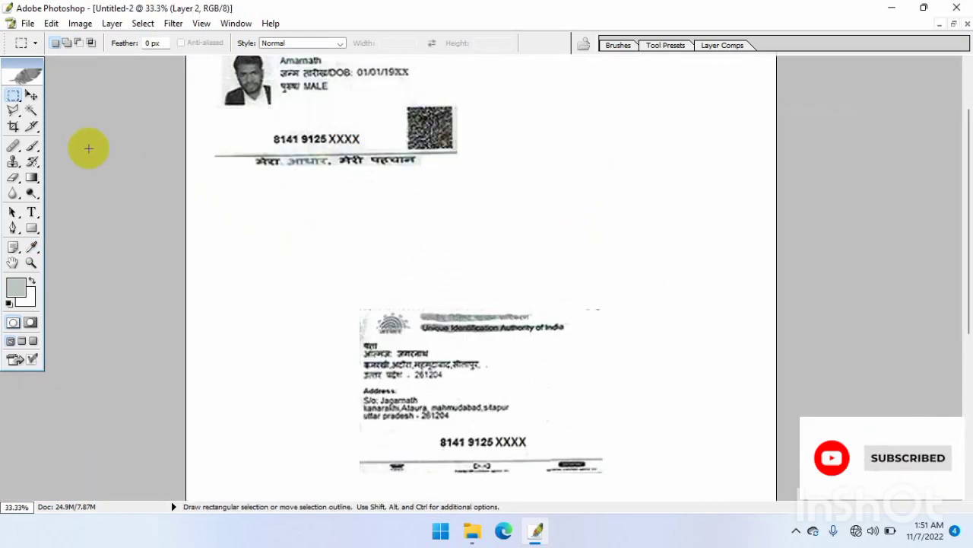
Step: Move the back side beside the front, merge the layers, and nudge them down-right
left_click(32, 94)
mouse_move(464, 350)
left_mouse_down()
mouse_move(515, 168)
mouse_move(531, 182)
left_mouse_up()
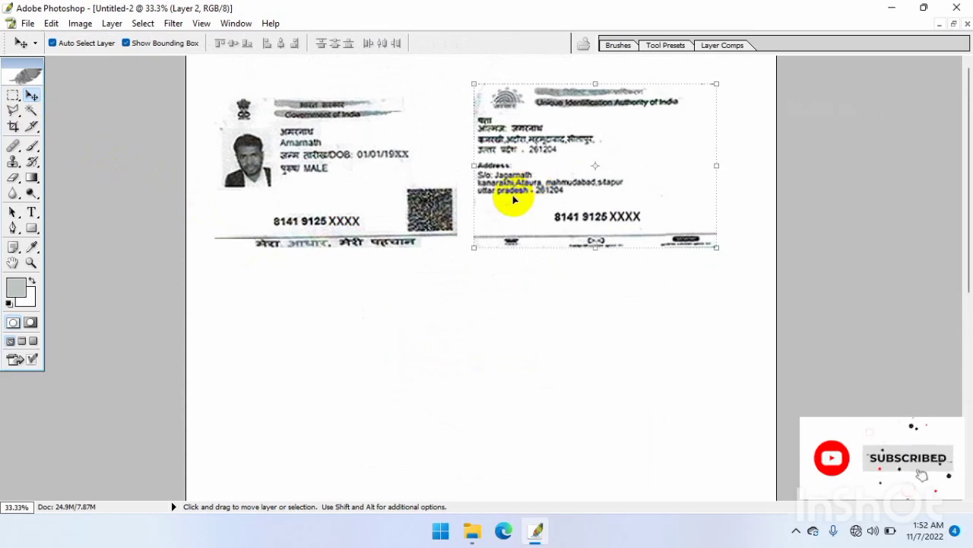
key("ctrl+e")
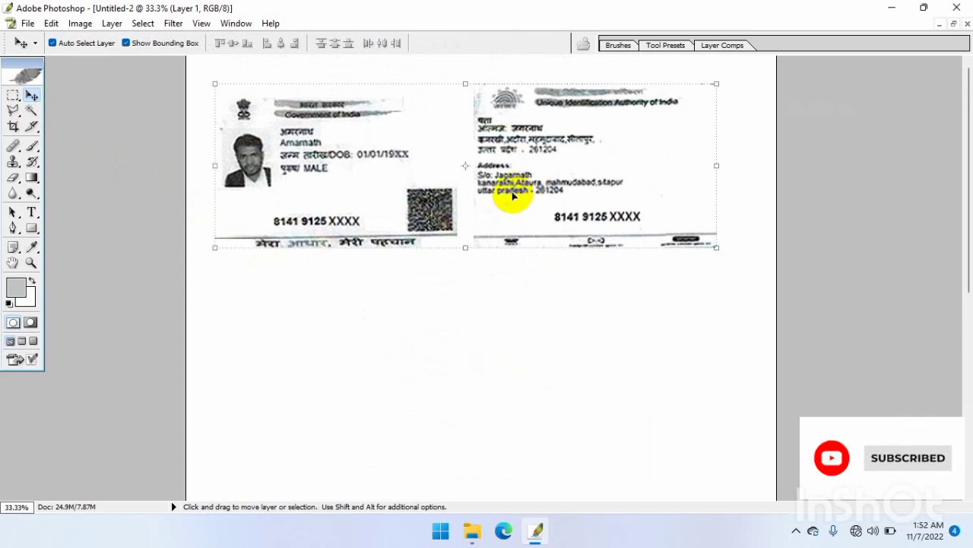
left_click_drag(514, 196, 503, 191)
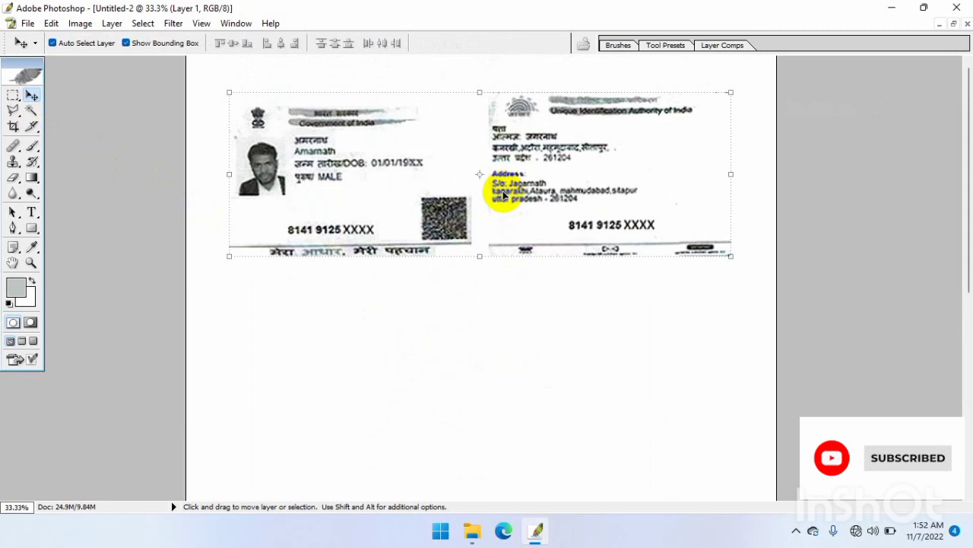
key("ctrl+m")
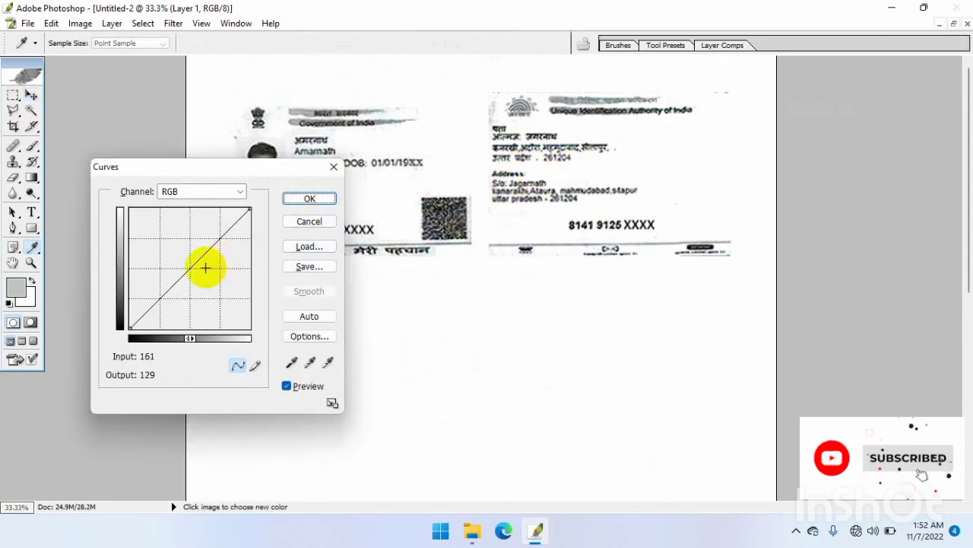
Step: Darken the merged cards by pulling the curve's midpoint down
mouse_move(191, 268)
left_mouse_down()
mouse_move(199, 278)
mouse_move(178, 256)
mouse_move(200, 275)
left_mouse_up()
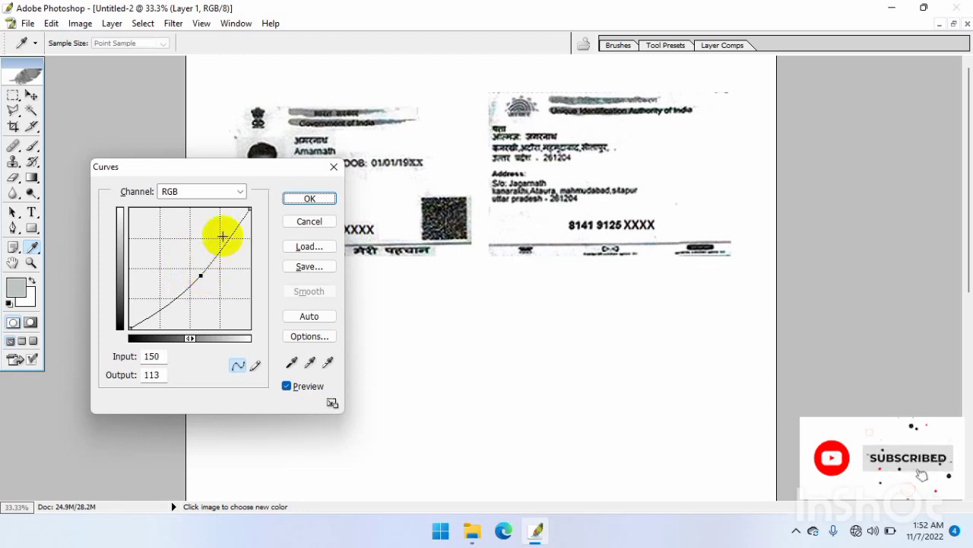
left_click(308, 199)
key("v")
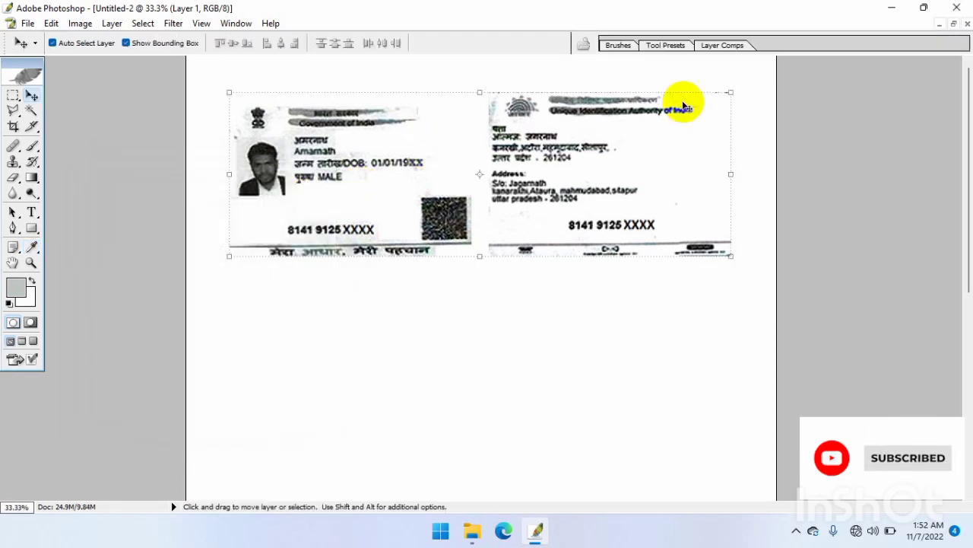
Step: Show the whole A4 page in a floating window and bring up the Print dialog
left_click(955, 25)
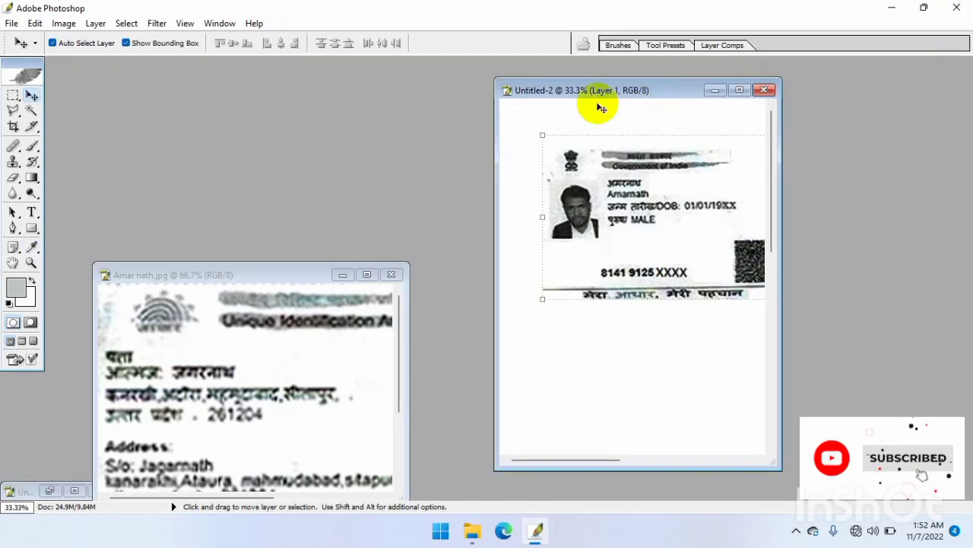
key("ctrl+minus")
key("ctrl+minus")
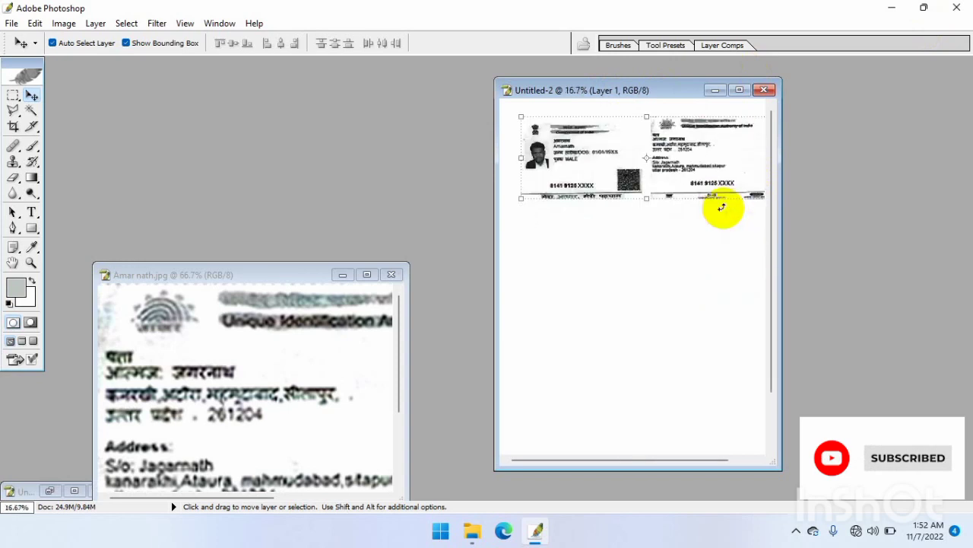
key("ctrl+minus")
key("ctrl+plus")
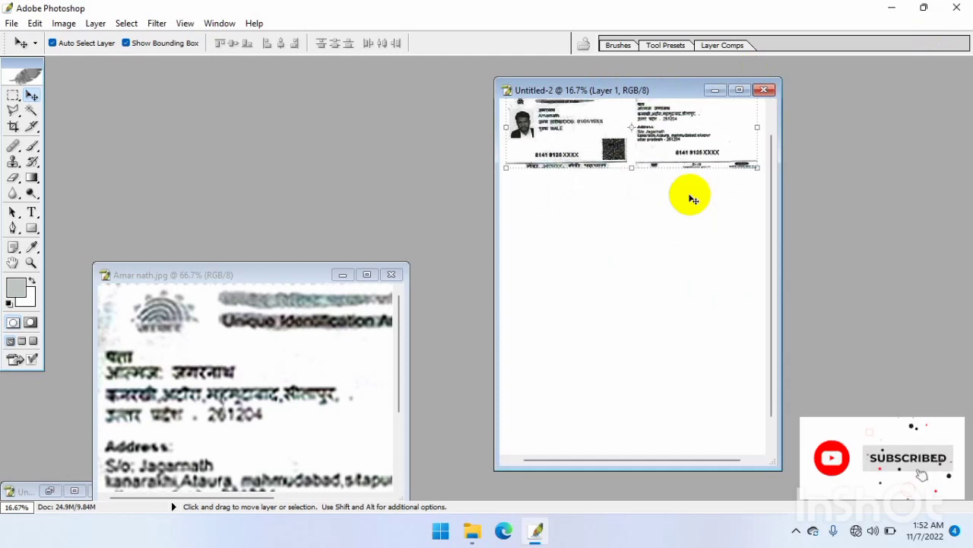
left_click_drag(692, 200, 692, 198)
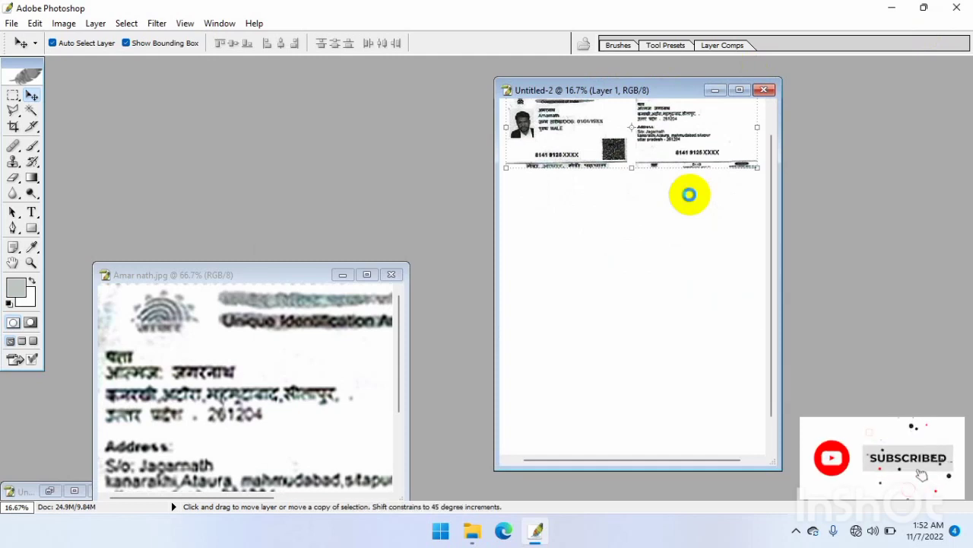
key("ctrl+alt+p")
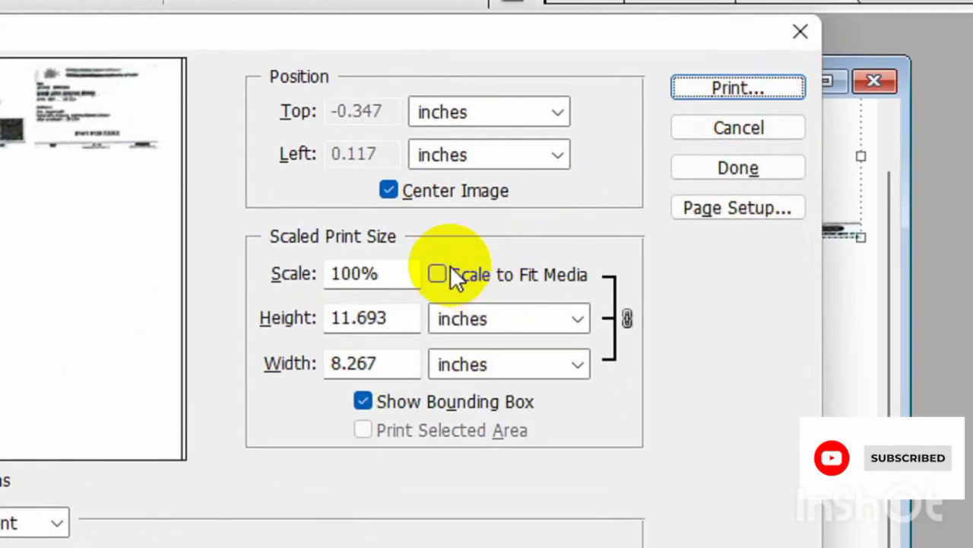
left_click(550, 187)
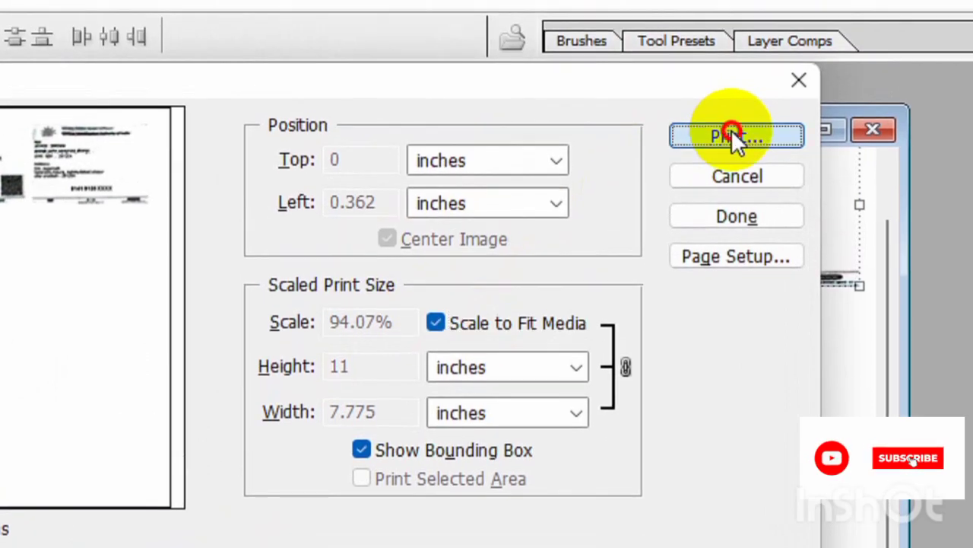
left_click(737, 88)
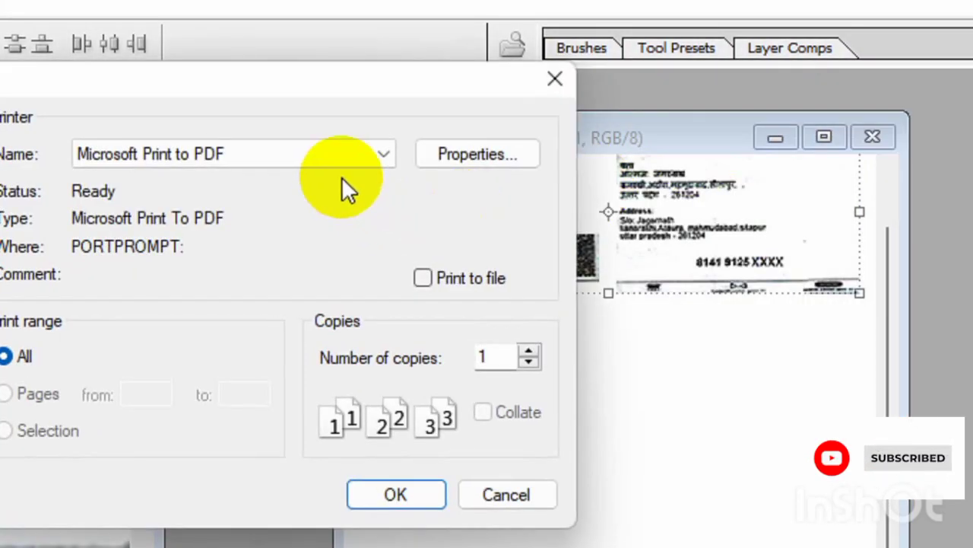
left_click(350, 164)
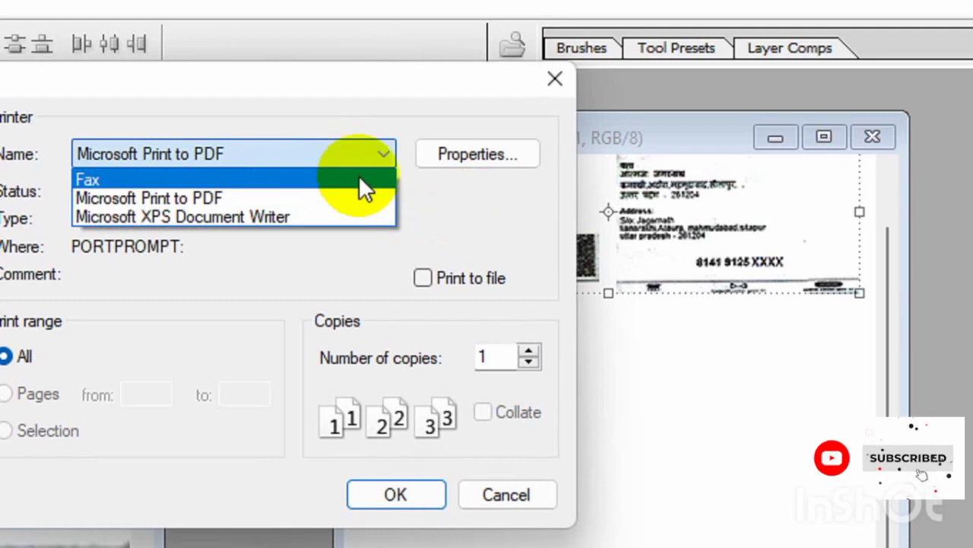
left_click(242, 196)
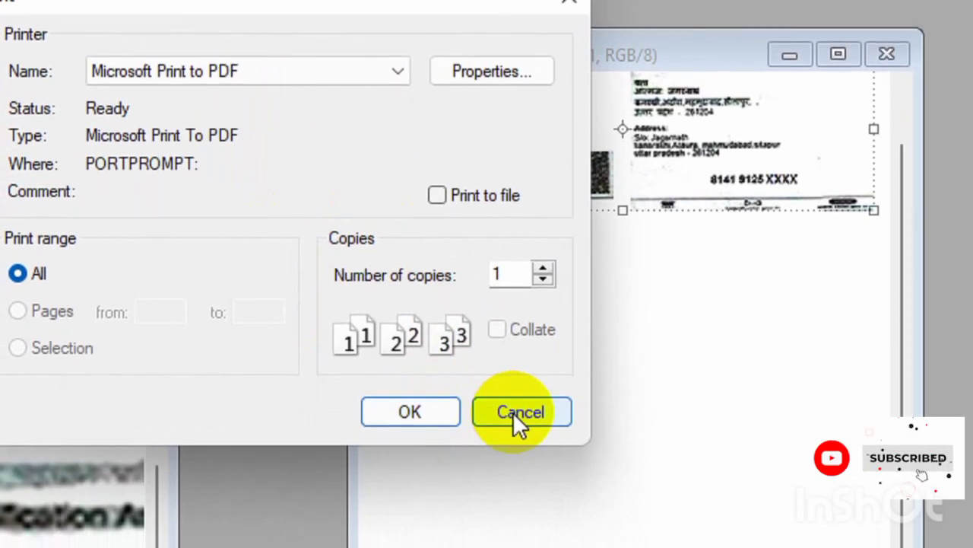
left_click(513, 411)
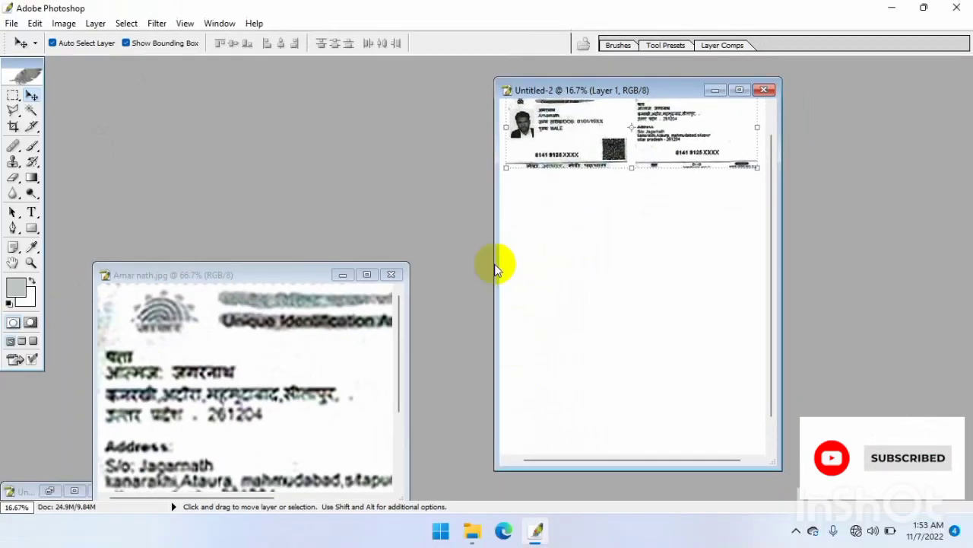
Step: Float Amar nath.jpg in the upper left and restore the minimized Untitled-1 as a floating window
left_click(366, 276)
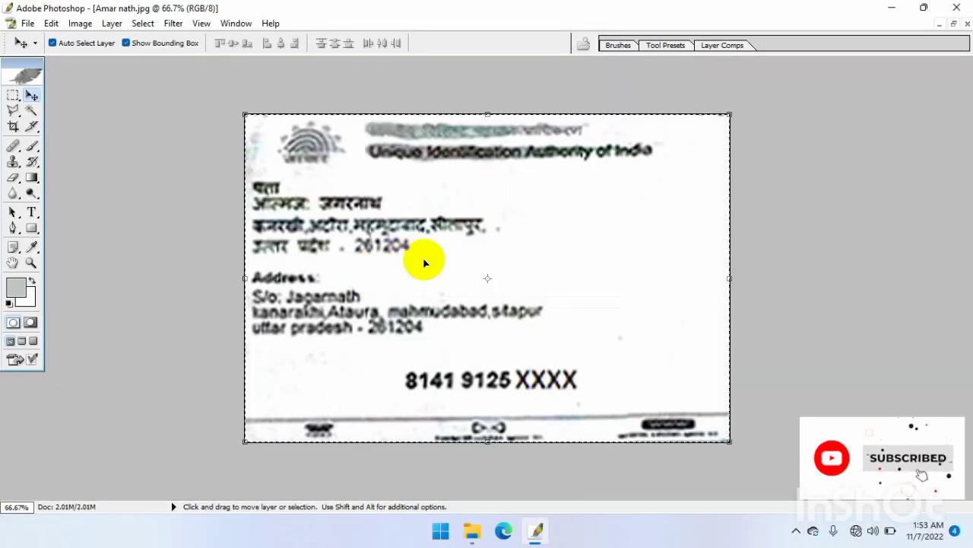
left_click(953, 25)
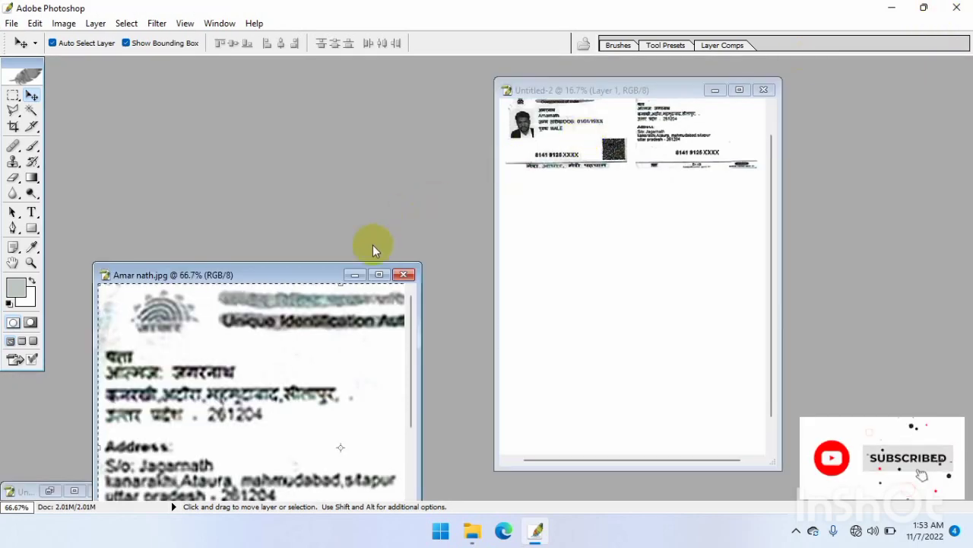
left_click_drag(298, 275, 277, 126)
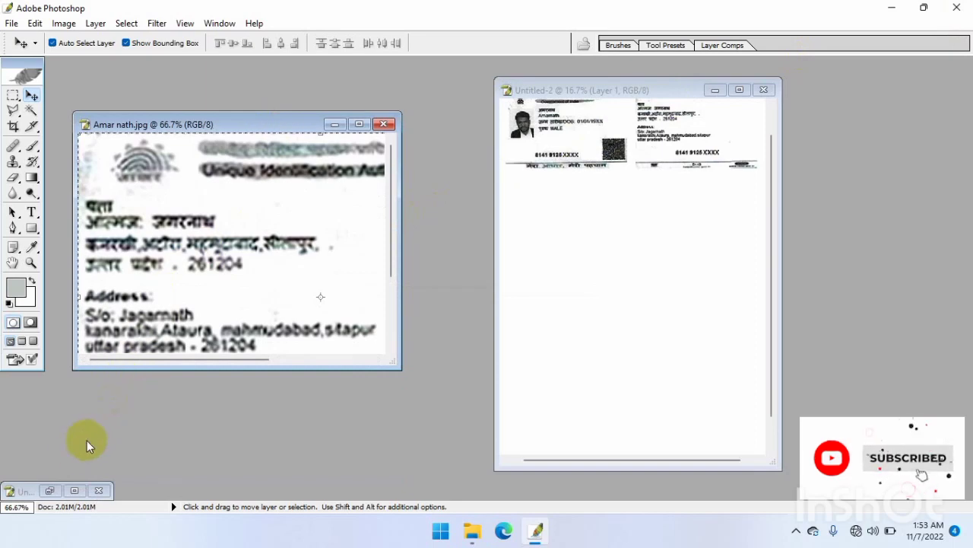
left_click(84, 487)
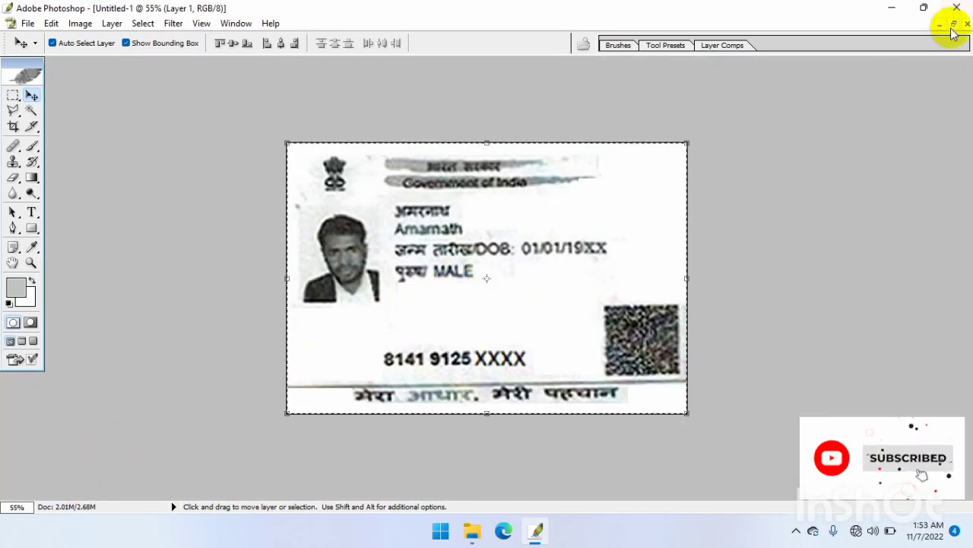
left_click(953, 25)
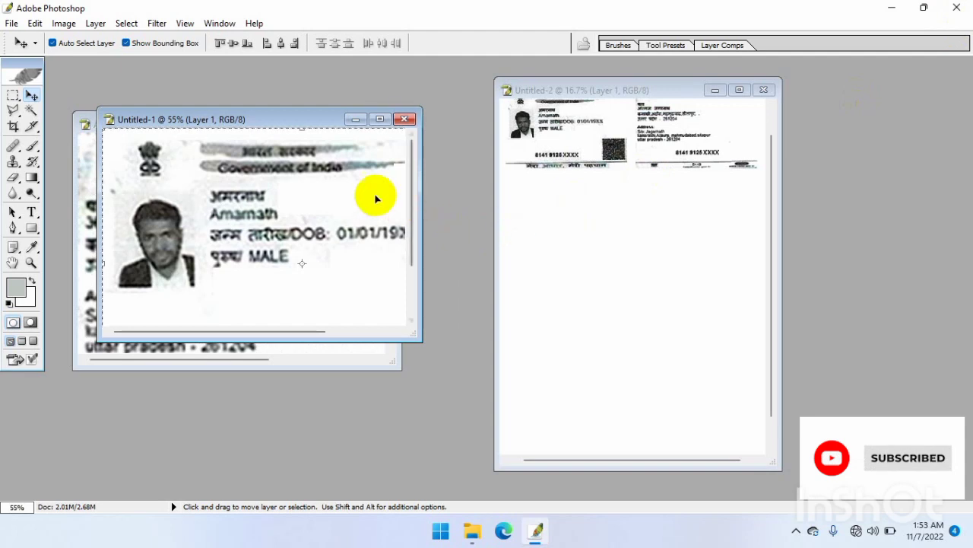